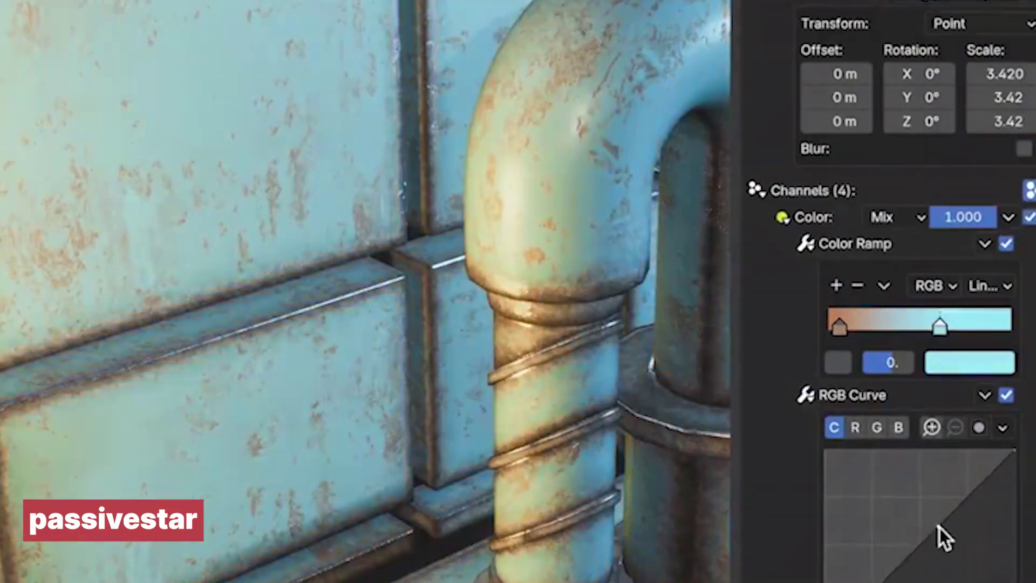
- Give the pipe a chipped painted metal look, then reposition the Perspective Trickster camera over the ground
left_click(846, 331)
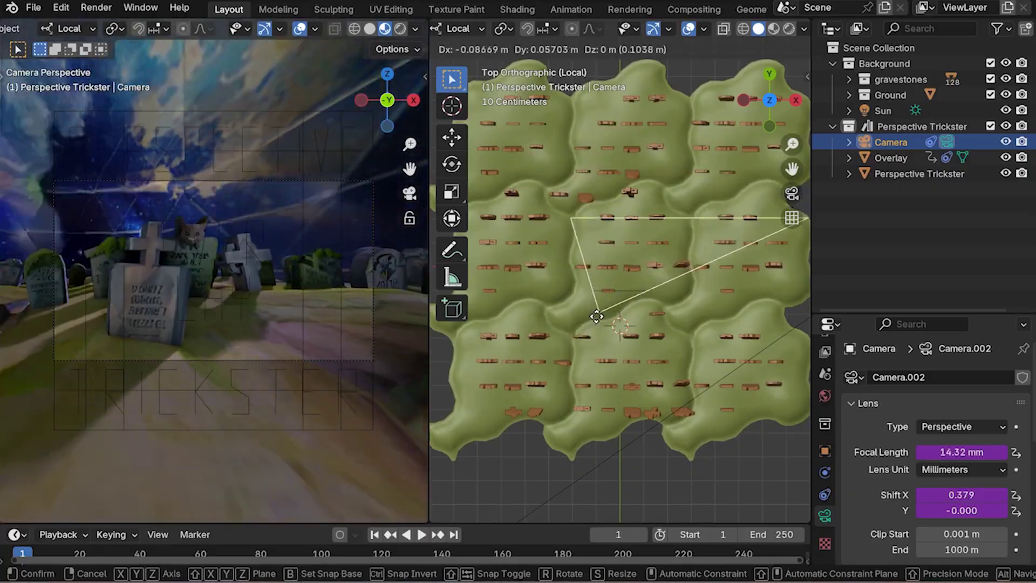
left_click(892, 175)
key("g")
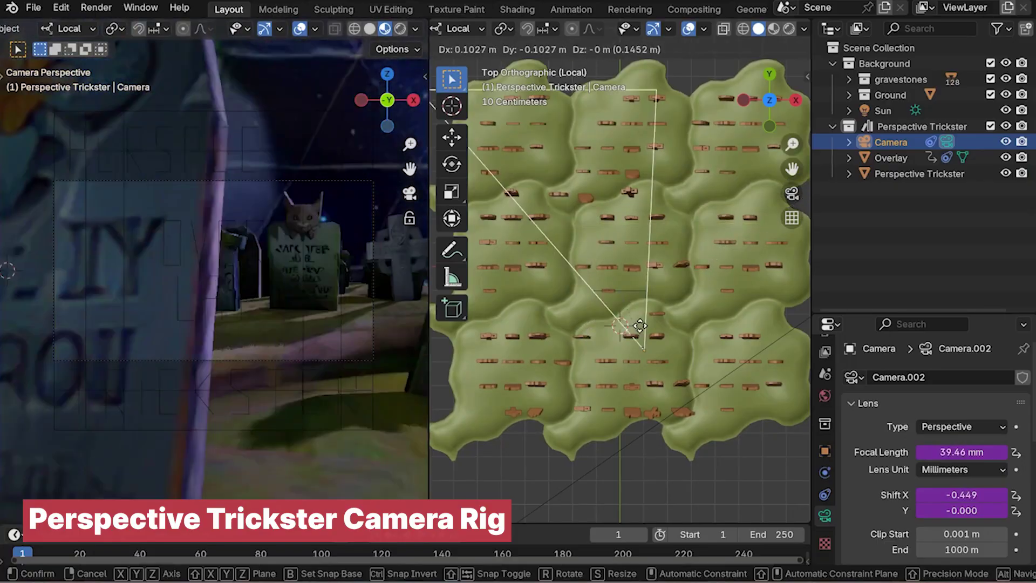
left_click(681, 268)
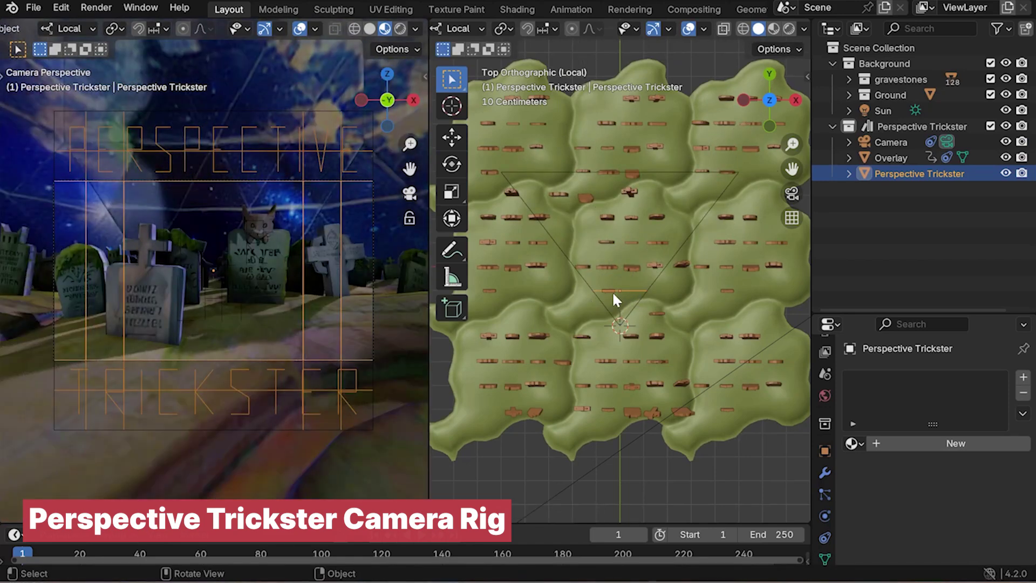
scroll(605, 299, "up", 4)
left_click(593, 309)
key("g")
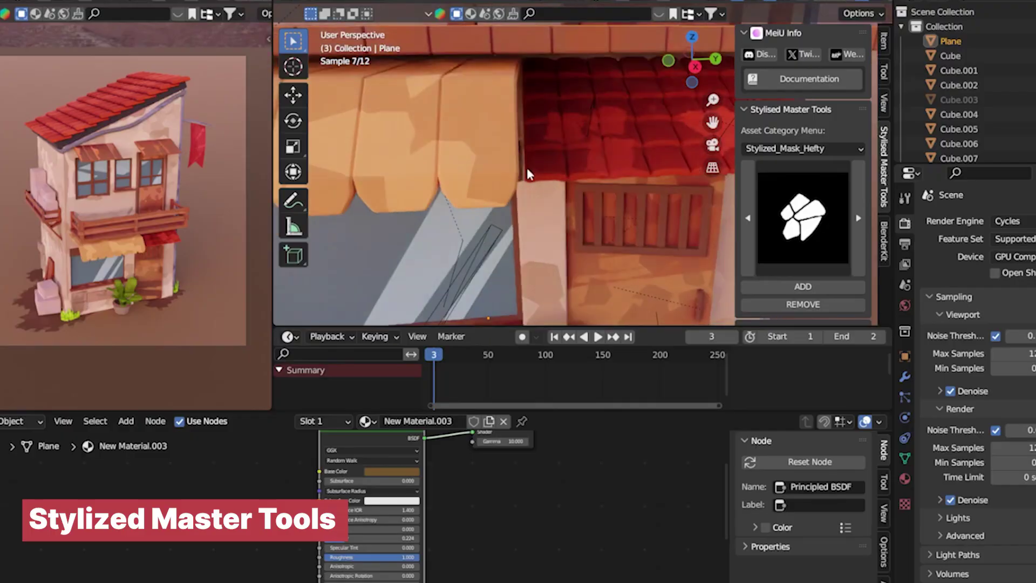
- Pick the mountain-shaped Palette Knife mask, activate the tool and apply it to the cube
middle_click_drag(527, 167, 516, 243, "shift")
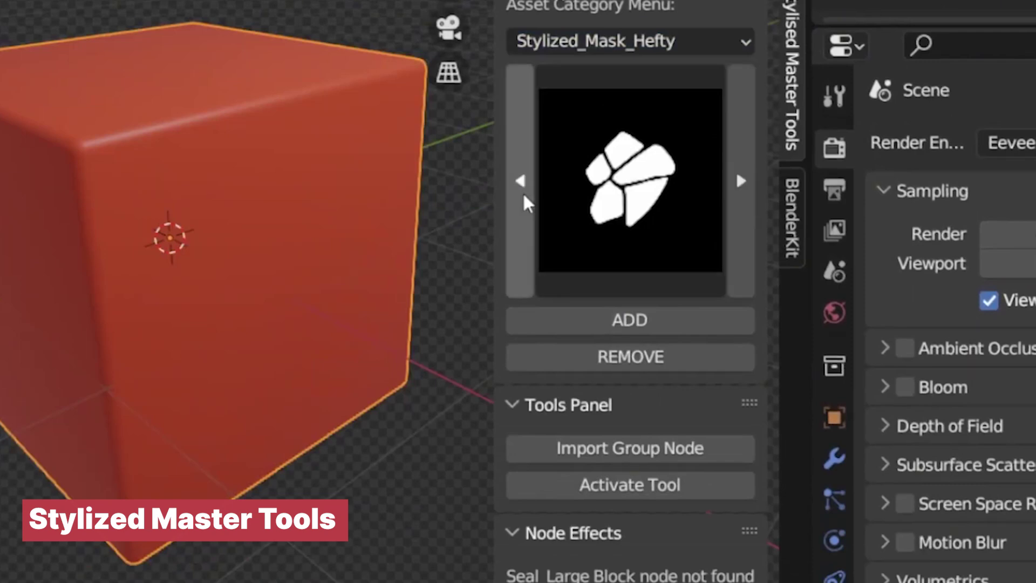
left_click(523, 195)
left_click(631, 181)
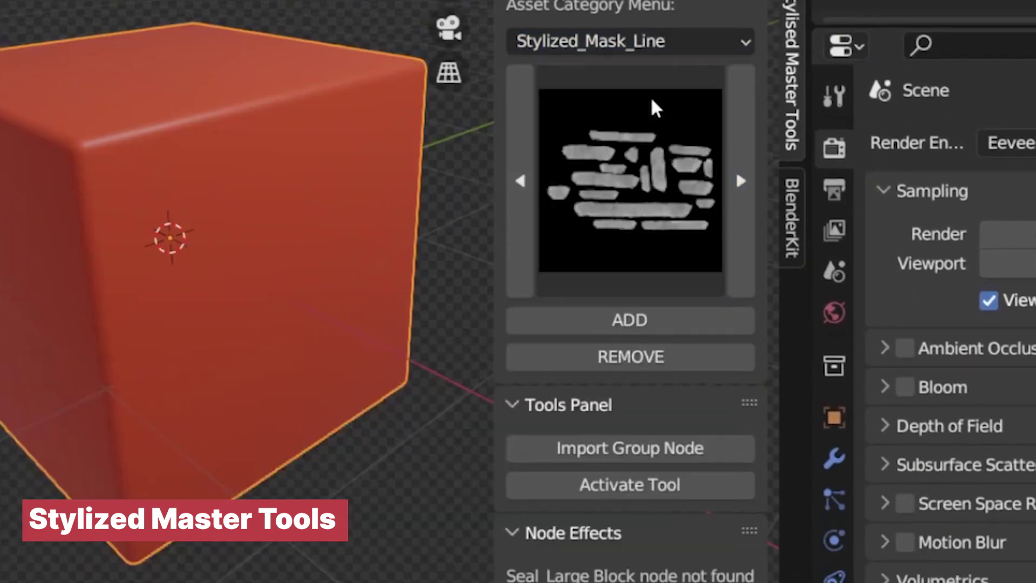
left_click(630, 41)
left_click(631, 136)
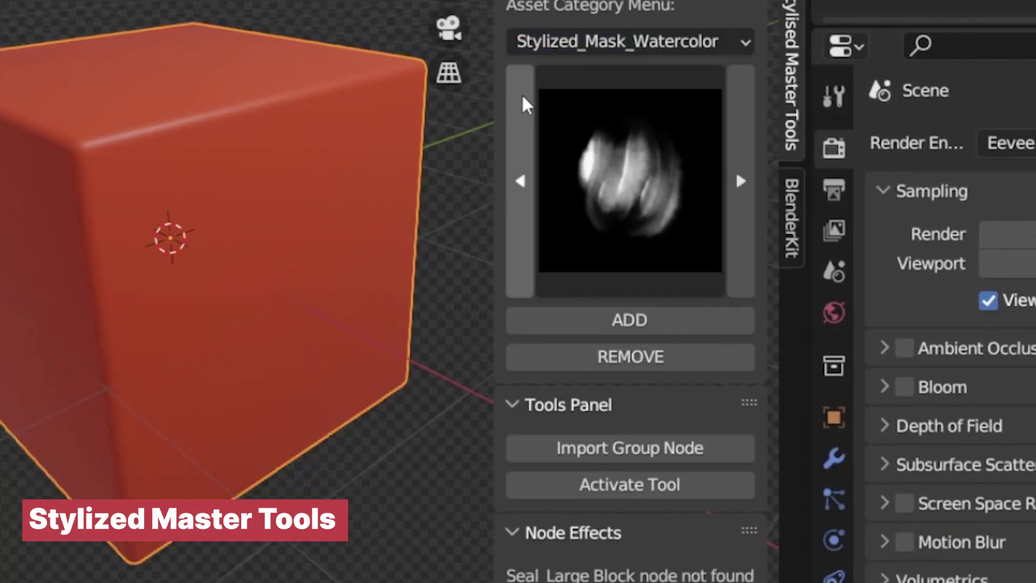
left_click(526, 104)
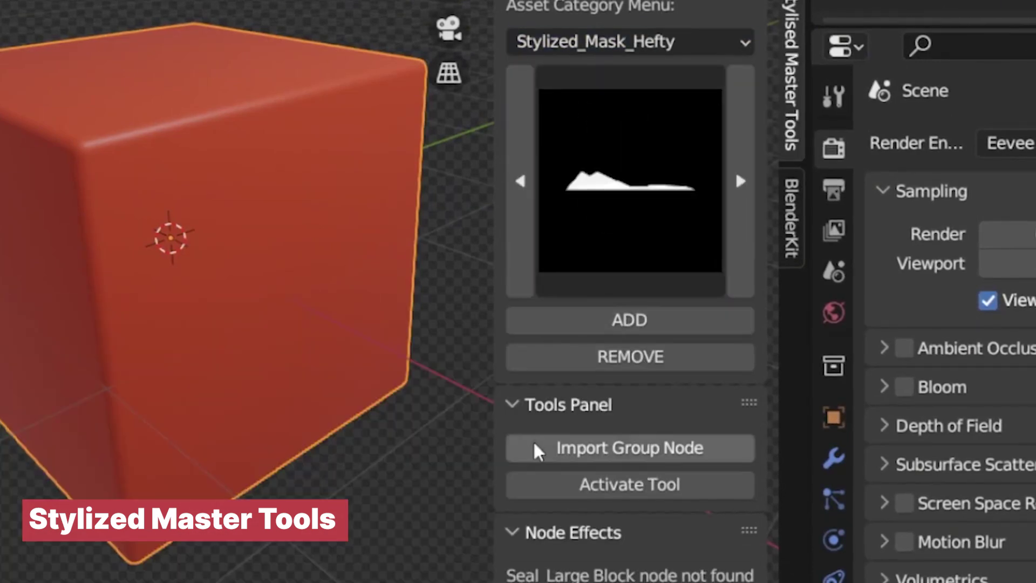
left_click(413, 491)
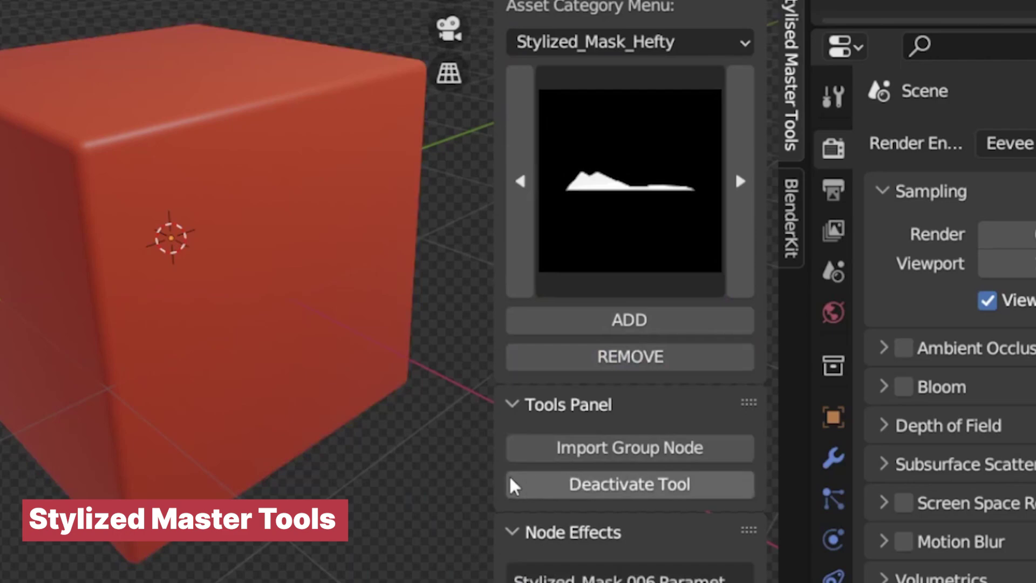
scroll(513, 484, "down", 6)
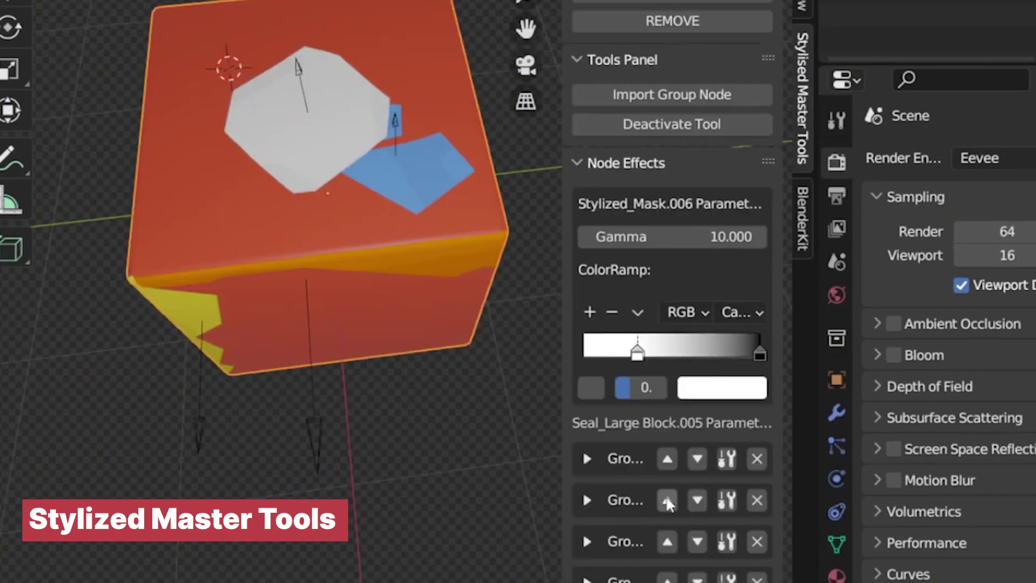
left_click(668, 502)
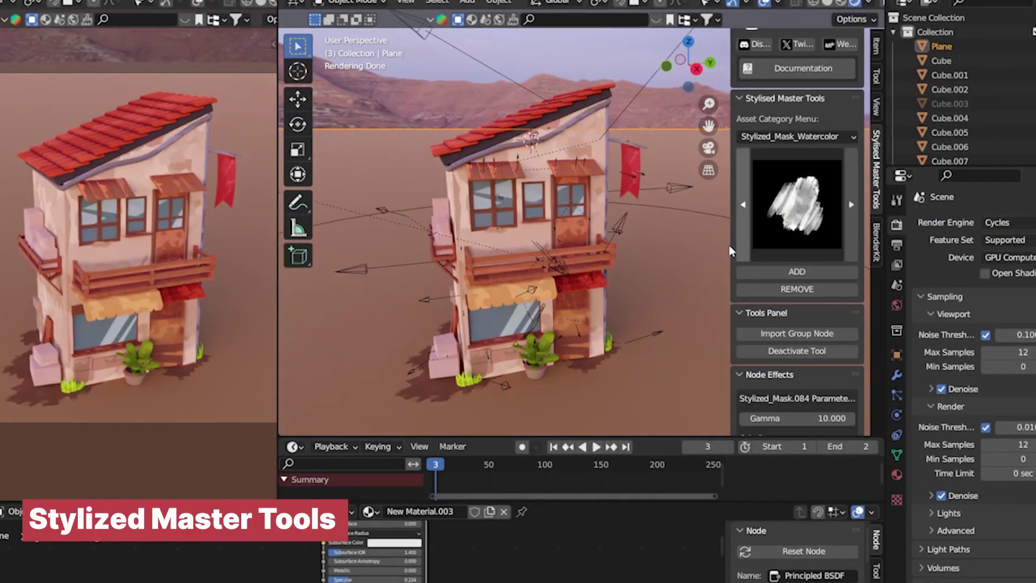
scroll(540, 254, "up", 5)
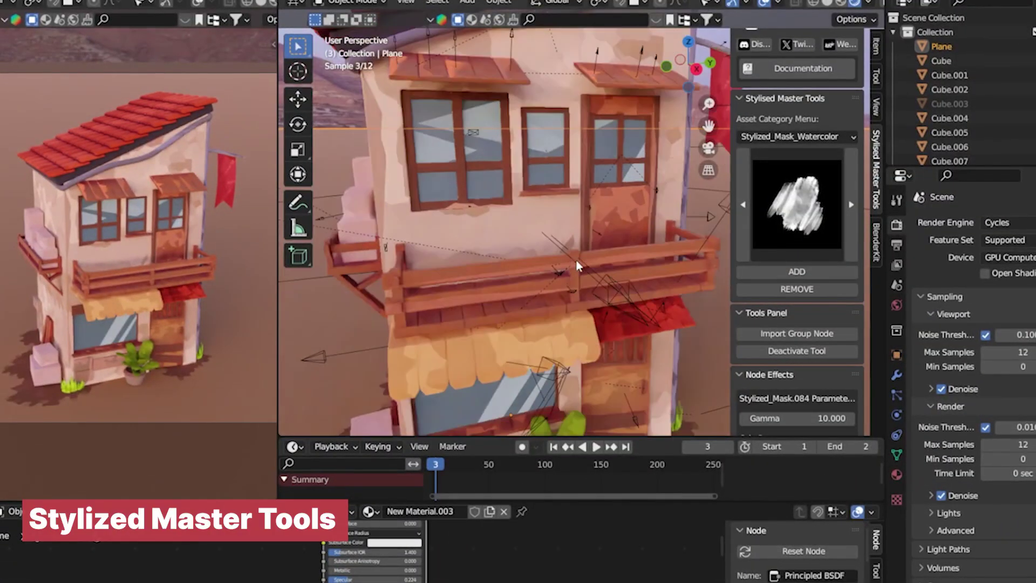
- Duplicate the balcony seal anchor, place the copy and scale it along Y
left_click(532, 261)
key("g")
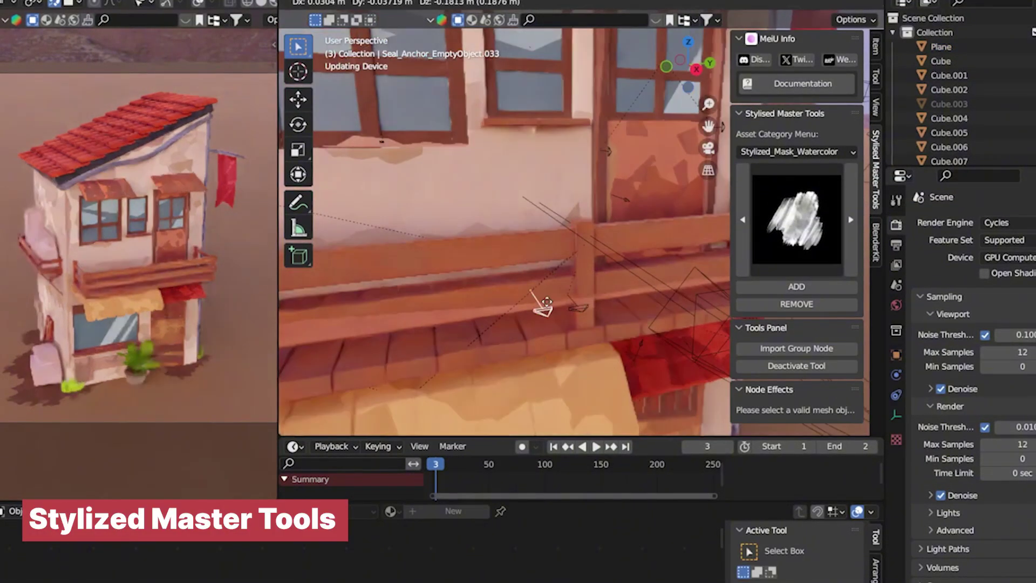
left_click(521, 361)
scroll(540, 269, "down", 2)
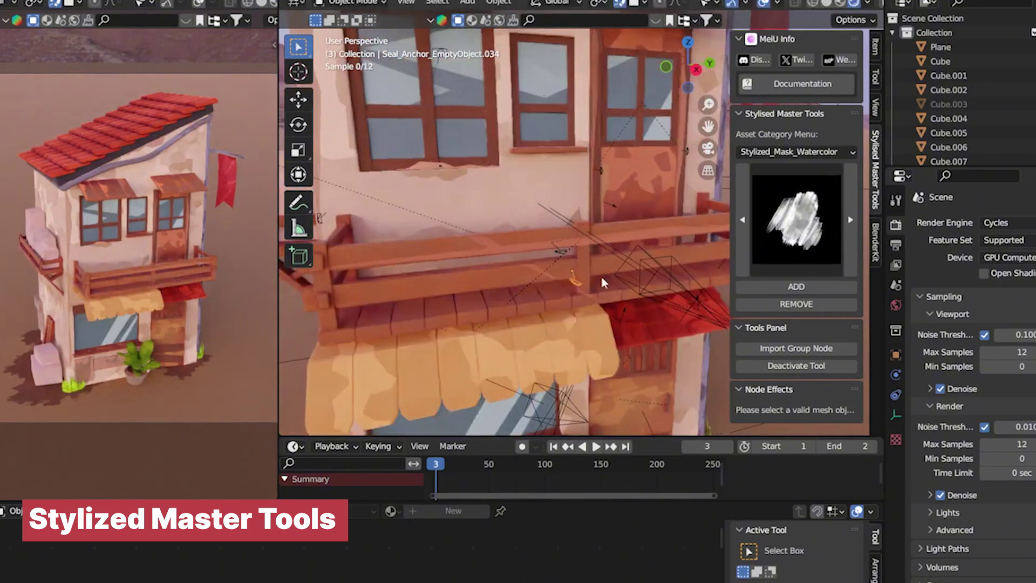
key("s")
key("y")
left_click(578, 276)
scroll(578, 277, "up", 2)
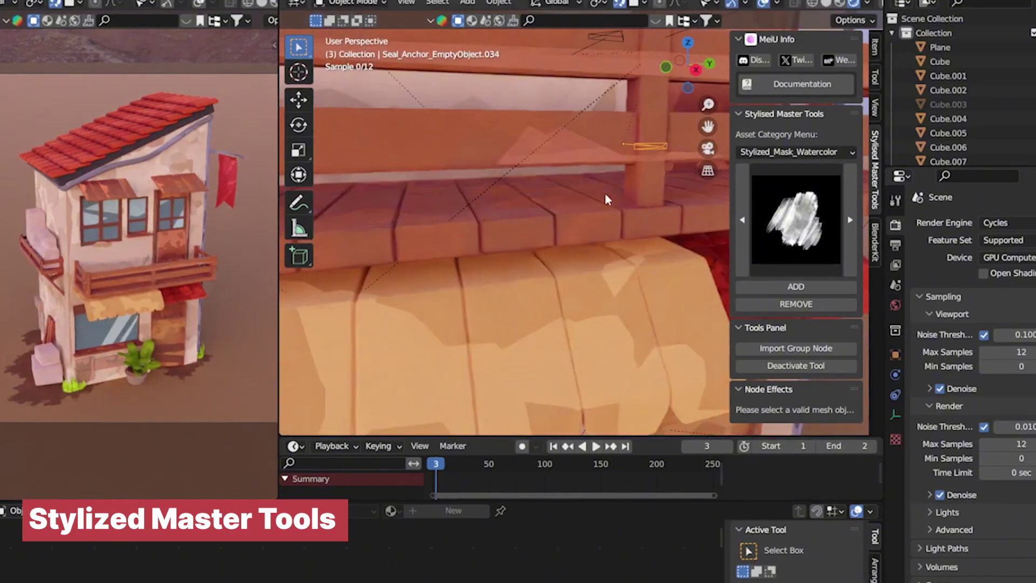
scroll(605, 193, "down", 4)
scroll(581, 196, "up", 1)
left_click(555, 153)
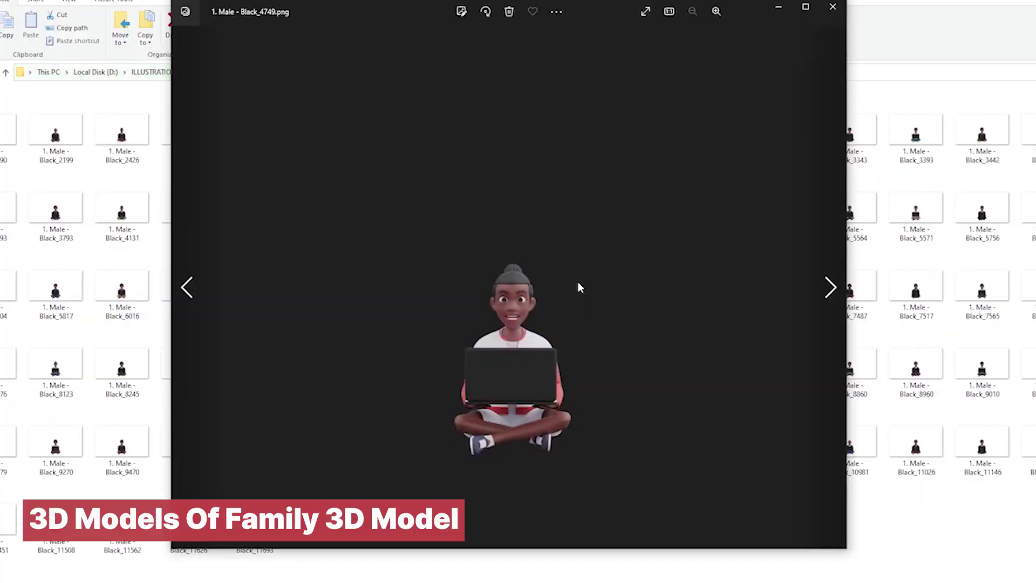
- Flip through the male character renders, then close Photos
key("Right")
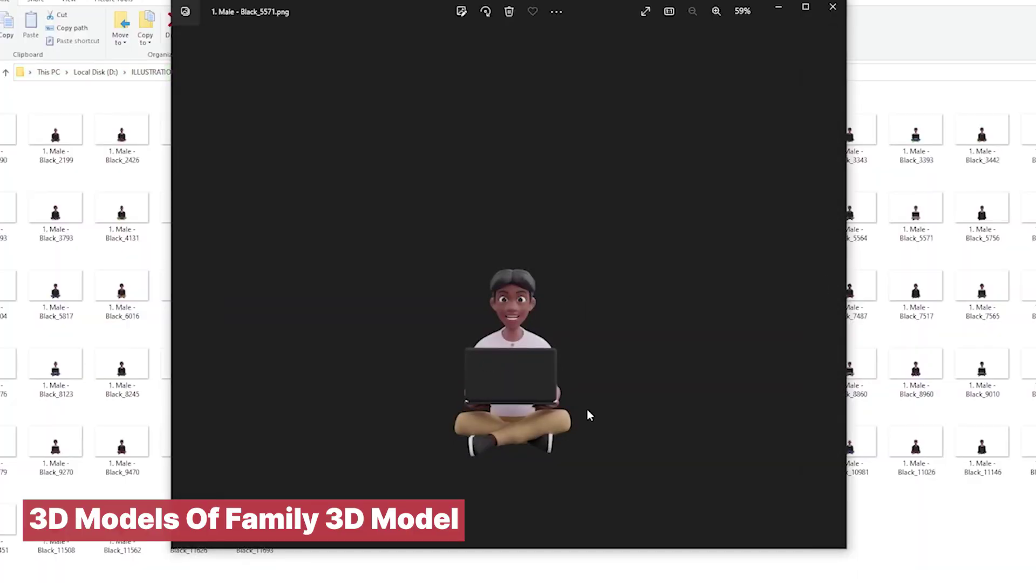
key("Right")
key("Right")
key("Right")
key("Right")
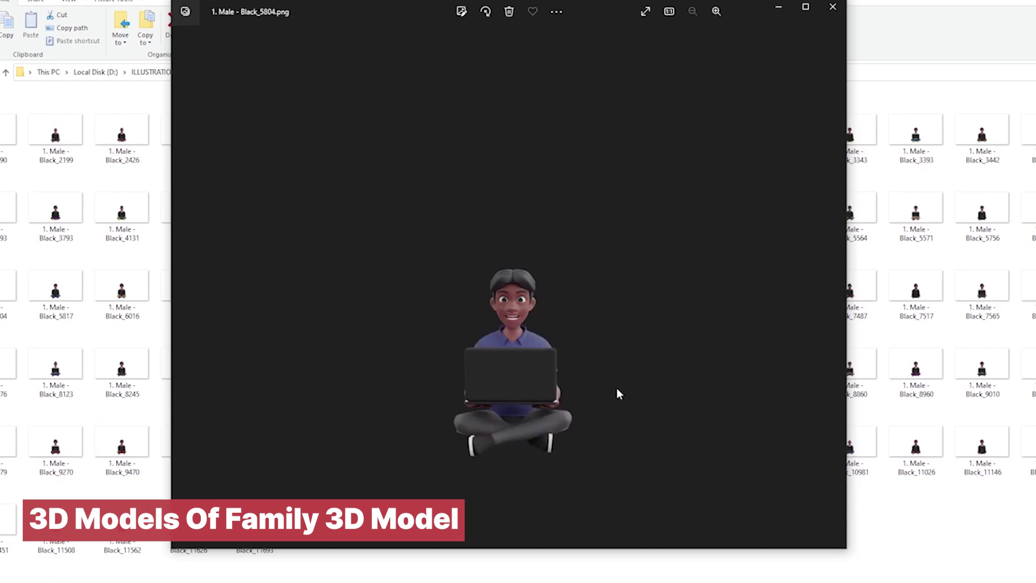
key("Right")
key("Right")
key("Right")
key("Right")
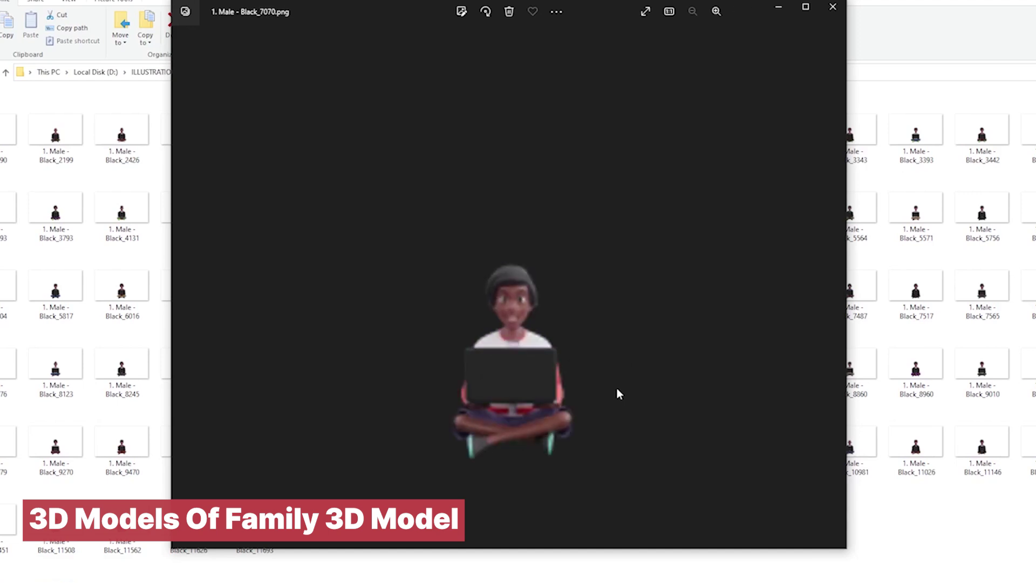
key("Right")
key("Right")
key("Right")
key("Right")
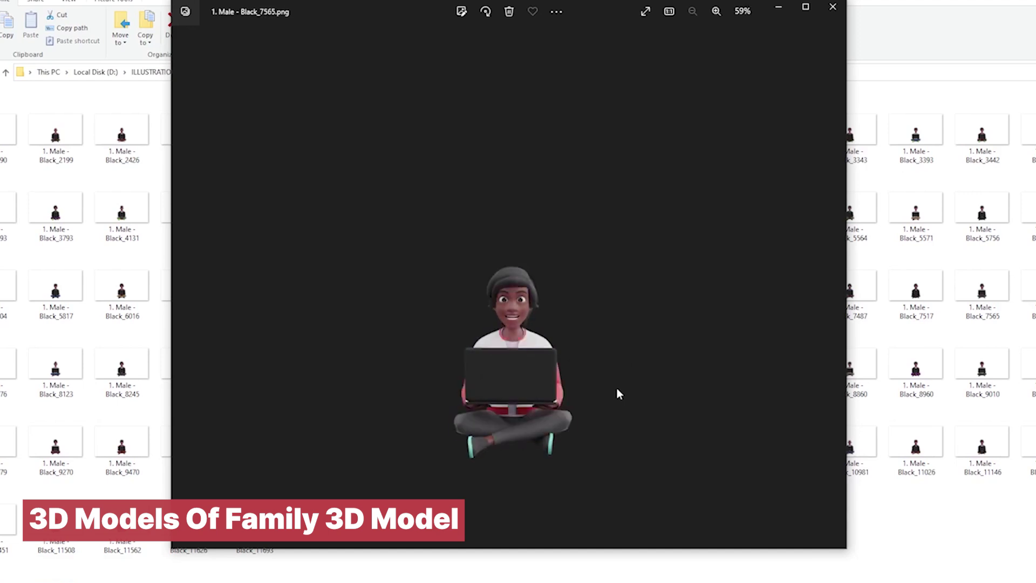
key("Right")
key("Right")
key("Right")
key("Right")
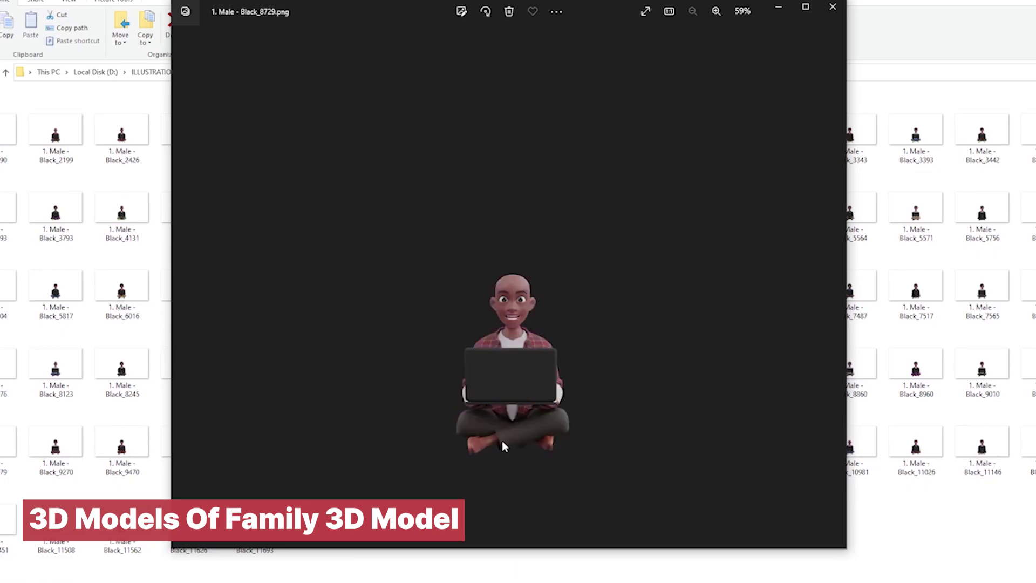
left_click(824, 10)
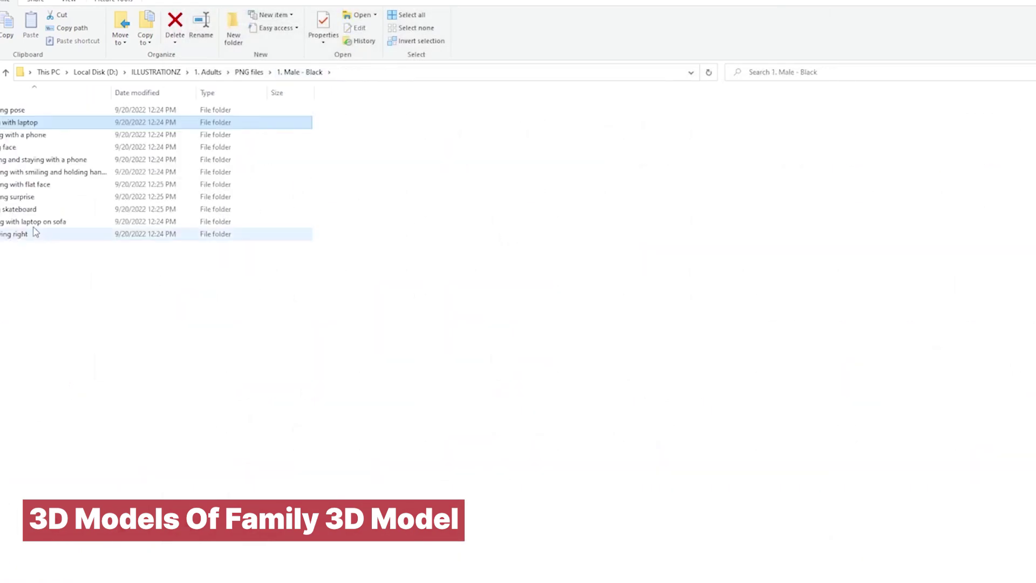
- Open another renders folder and step to the standing, hands-raised render
double_click(35, 234)
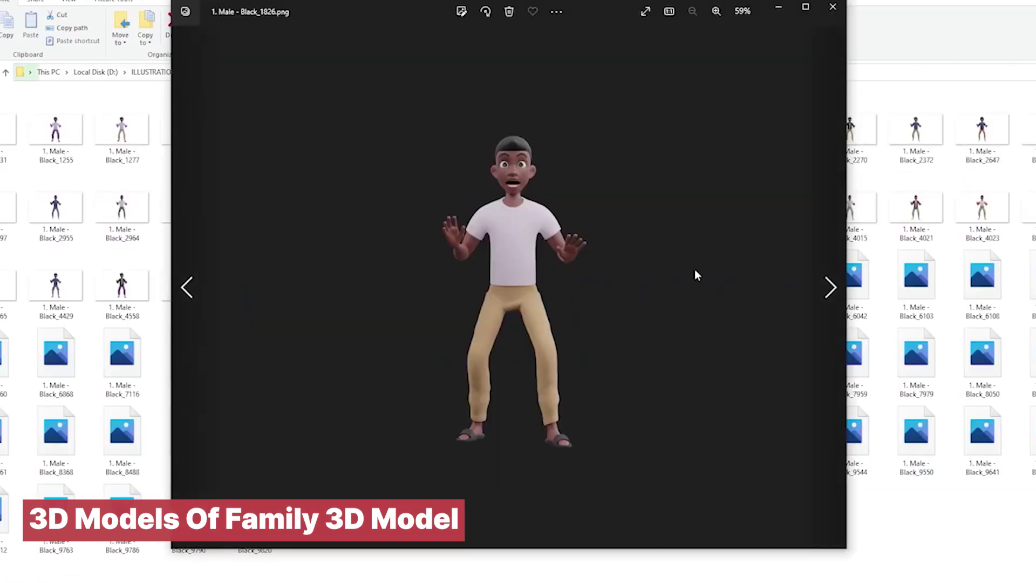
key("Right")
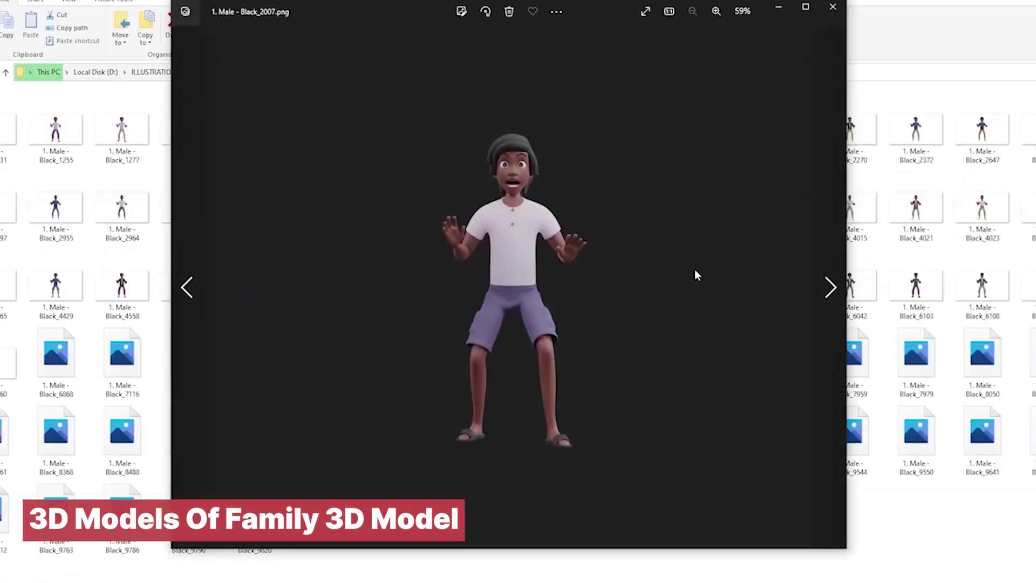
key("Right")
key("Right")
key("Right")
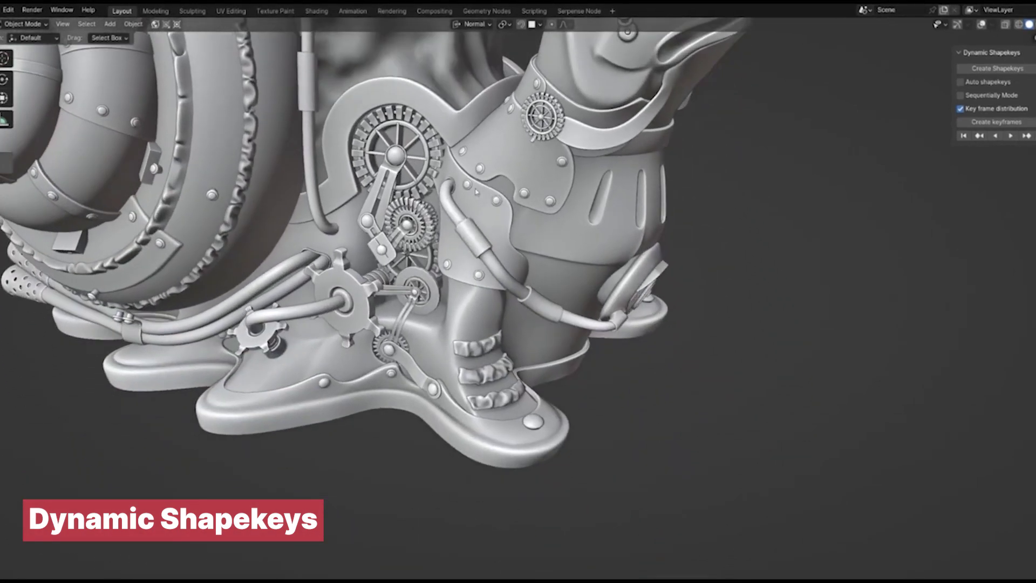
- Orbit around the steampunk snail sculpt to view its shell from behind and below
scroll(476, 191, "up", 3)
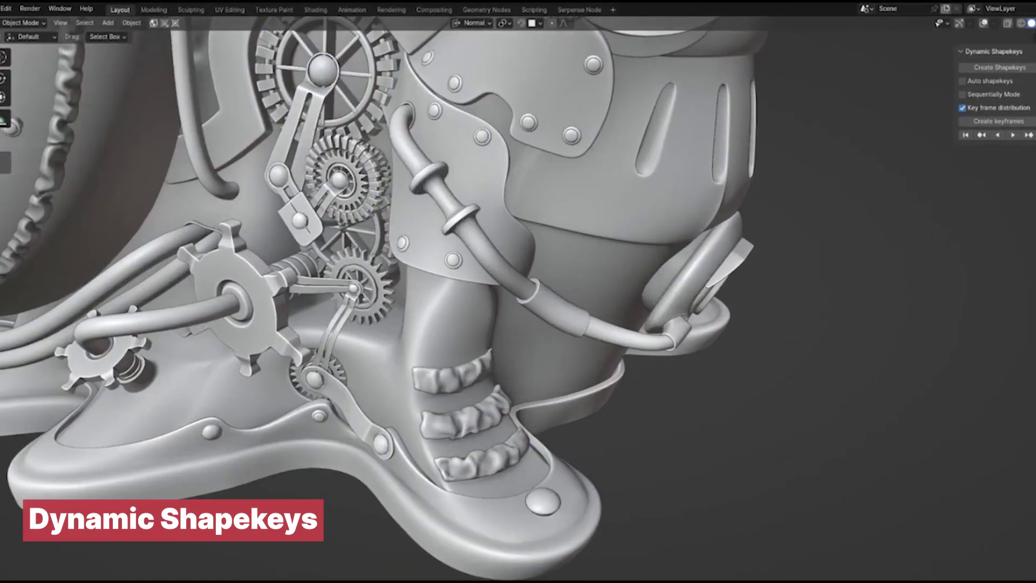
scroll(566, 434, "down", 3)
middle_click_drag(566, 434, 400, 372)
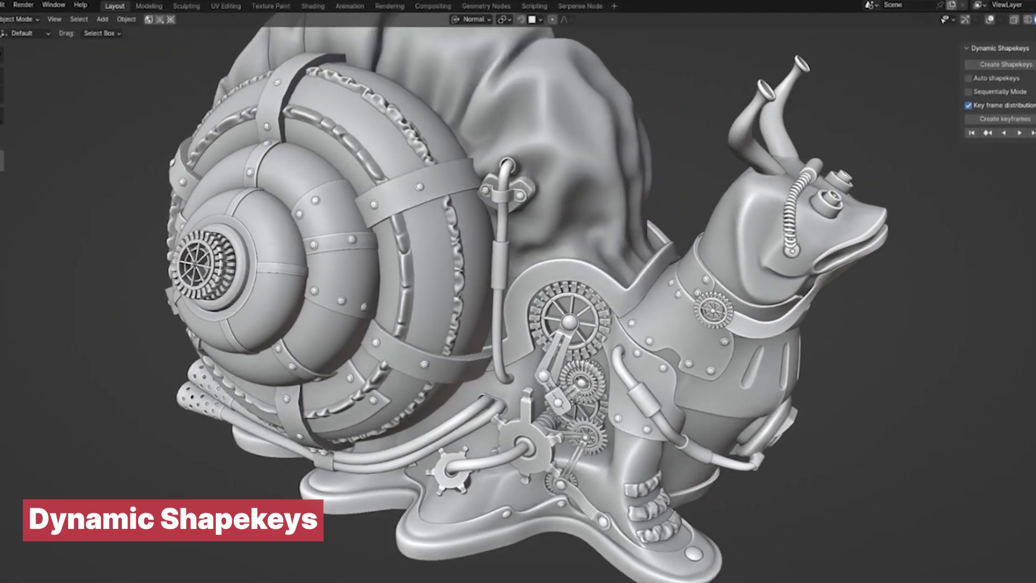
middle_click_drag(455, 334, 529, 267)
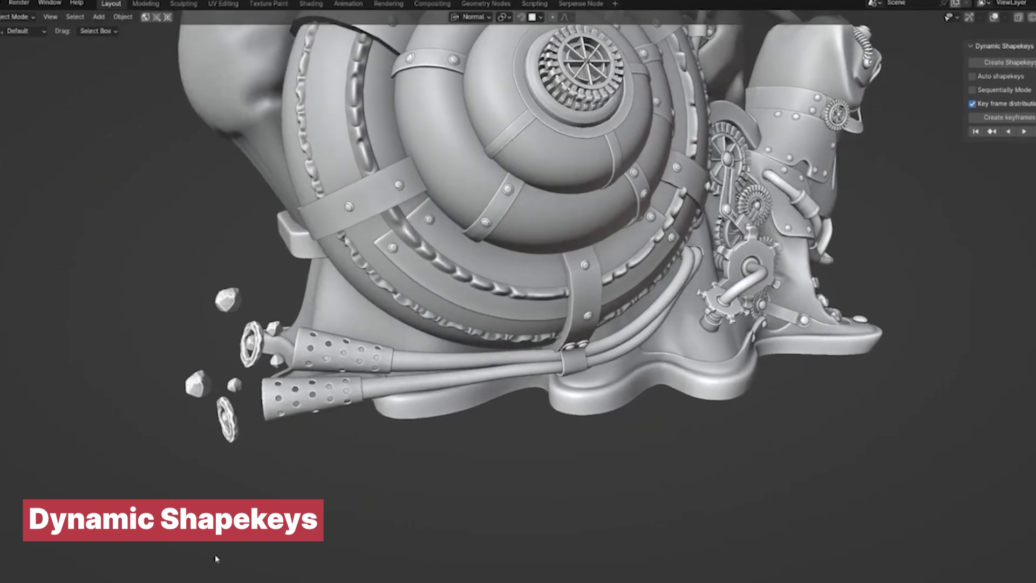
middle_click_drag(216, 559, 498, 480)
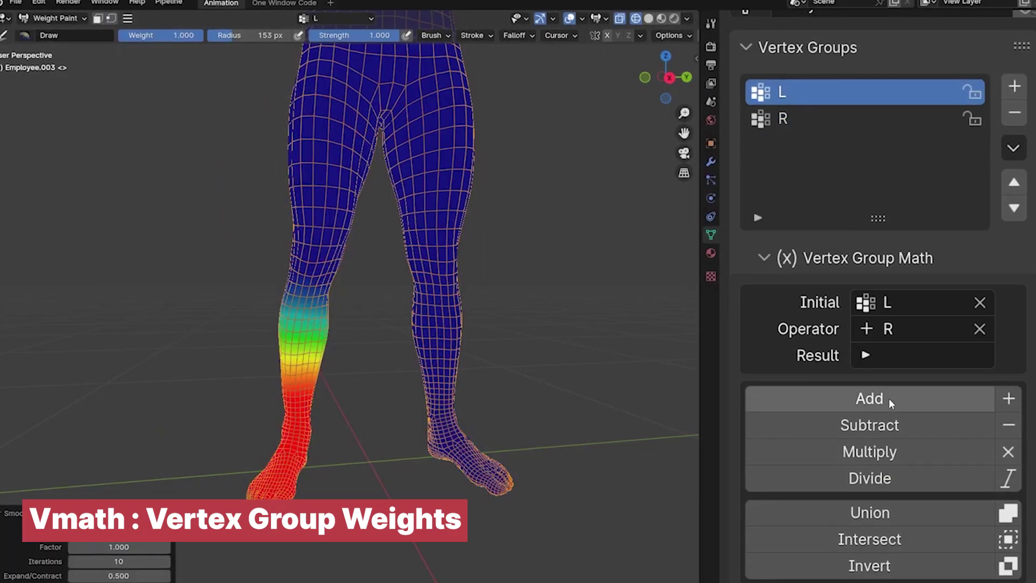
- Add the R leg weights onto L, then inspect the arm, Left, Right and Result groups
left_click(891, 403)
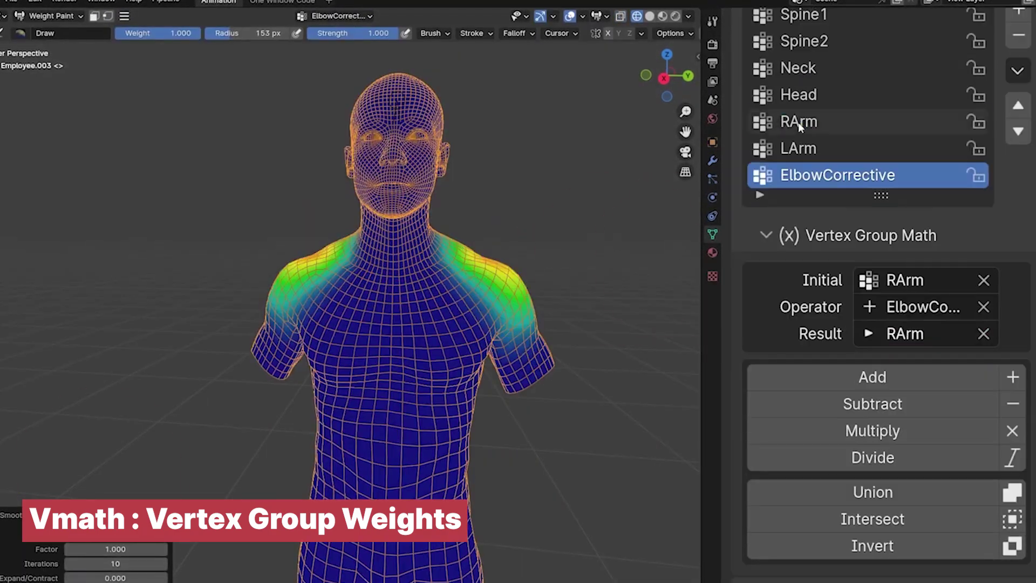
left_click(799, 147)
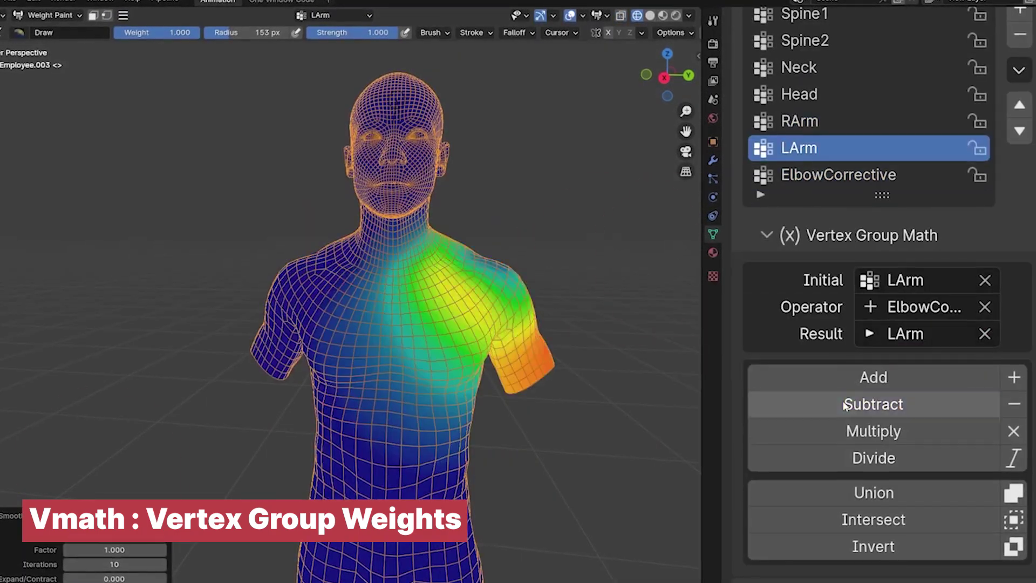
left_click(809, 120)
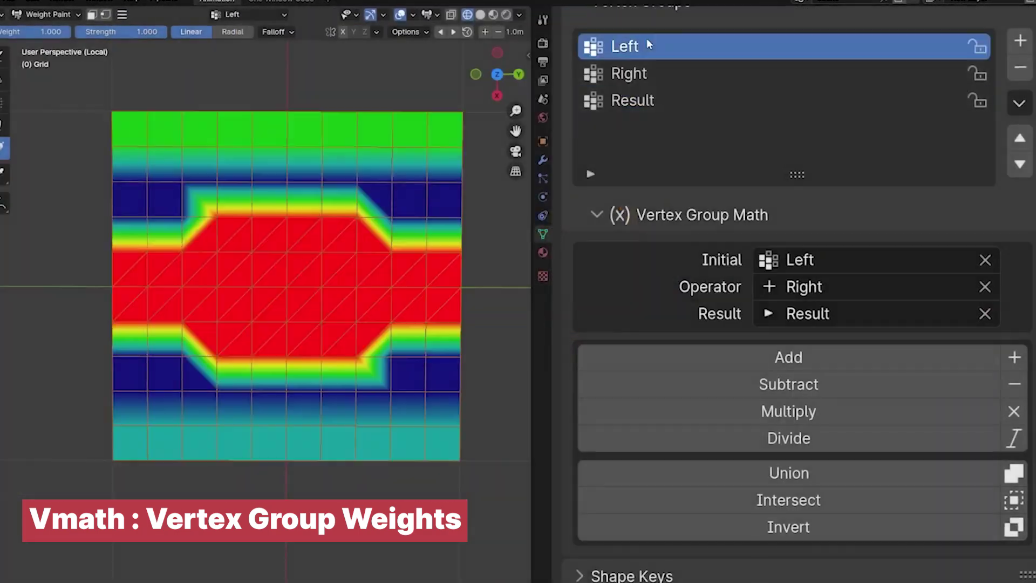
left_click(629, 72)
left_click(637, 100)
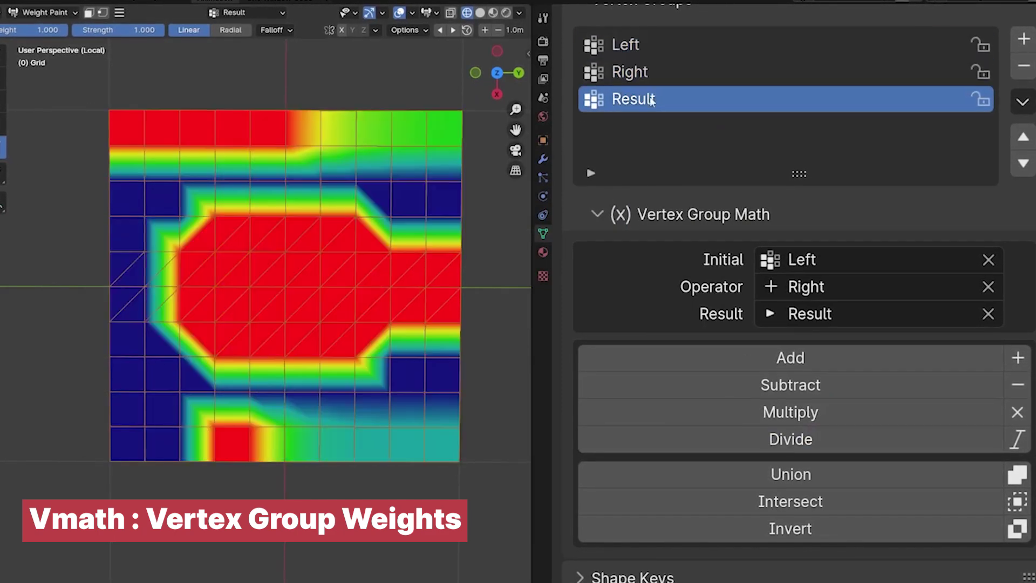
left_click(670, 70)
left_click(664, 99)
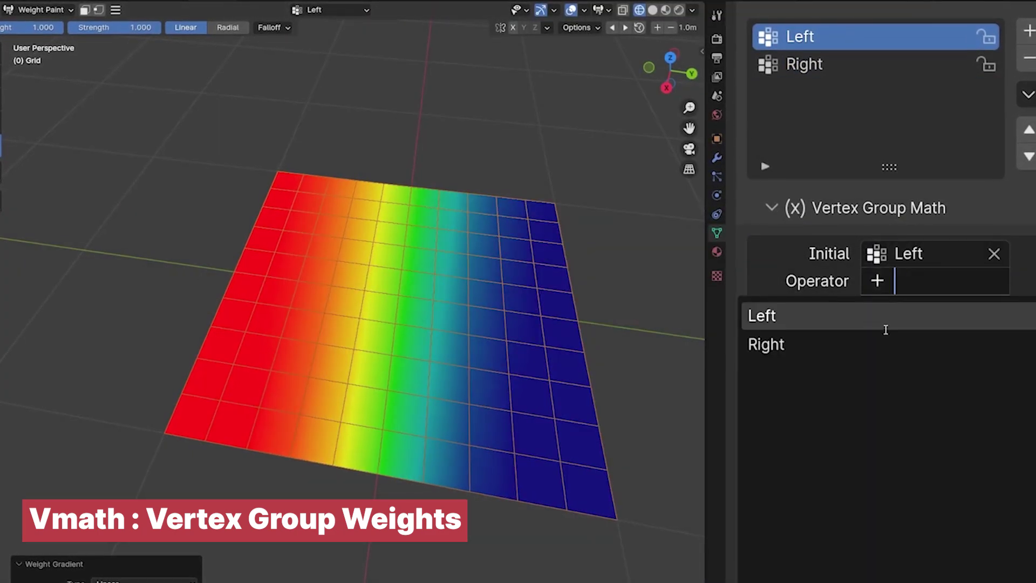
- Combine Left and Right as a union and an intersection, then invert Left's weights
left_click(888, 343)
left_click(888, 473)
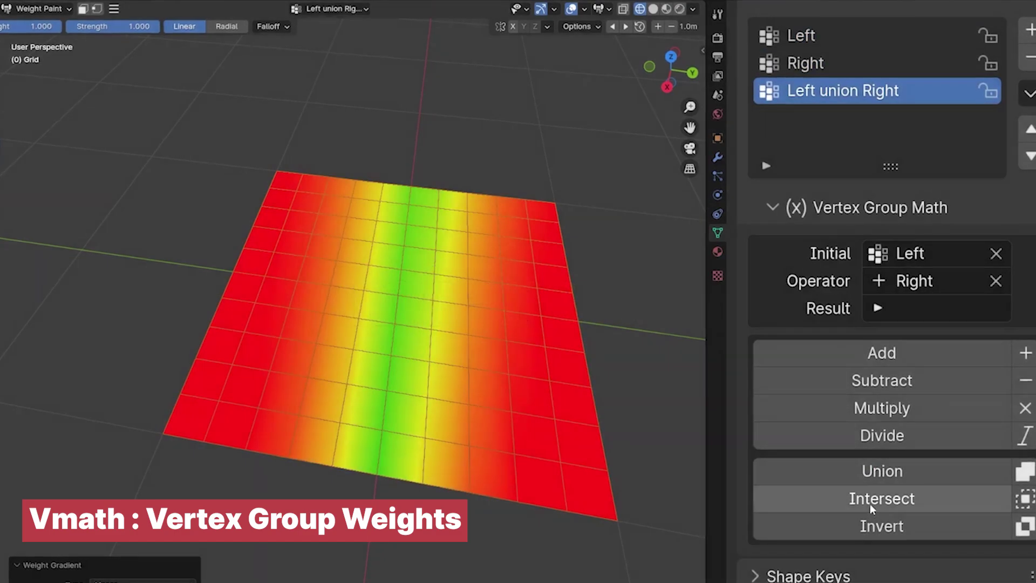
left_click(877, 500)
left_click(815, 39)
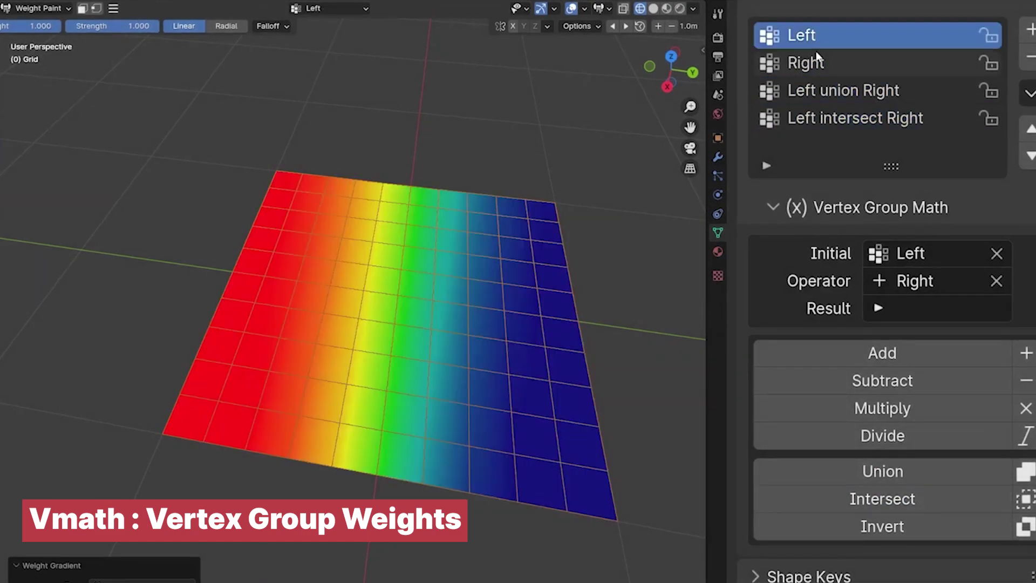
left_click(824, 119)
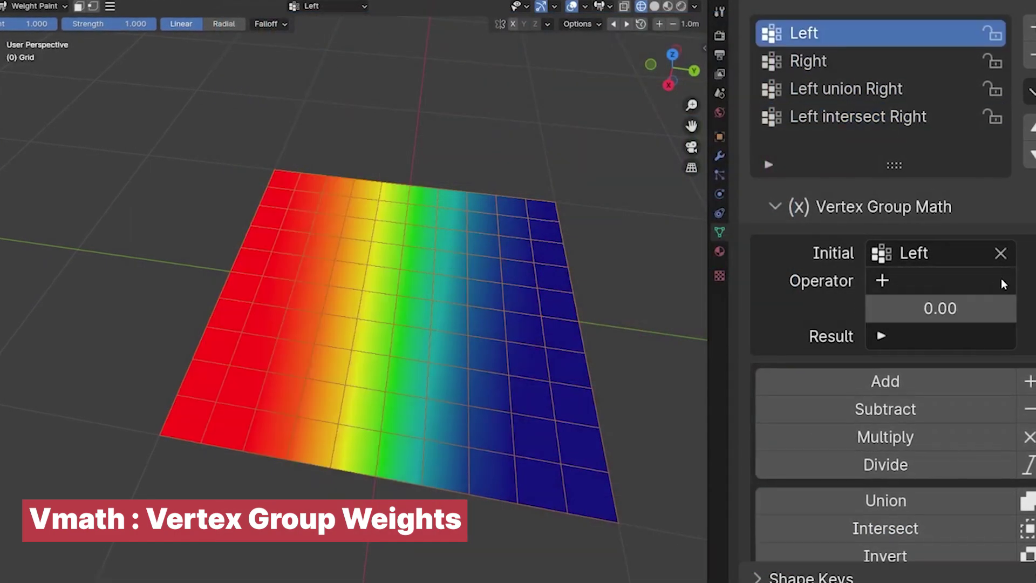
left_click(885, 528)
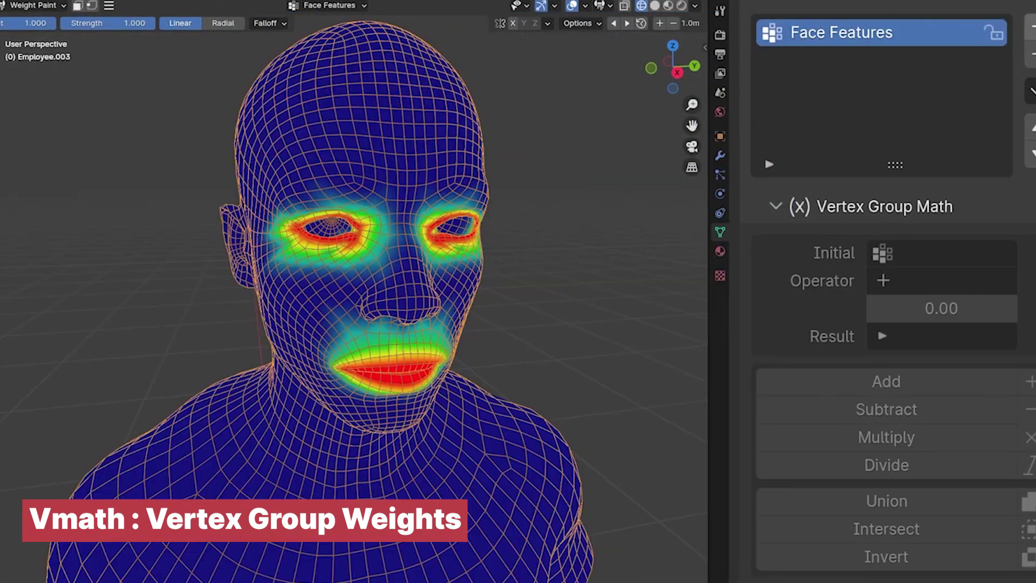
- Invert the Face Features group's weights, writing the result back into Face Features
left_click(944, 253)
left_click(854, 285)
left_click(925, 336)
left_click(799, 33)
scroll(885, 378, "down", 2)
left_click(863, 510)
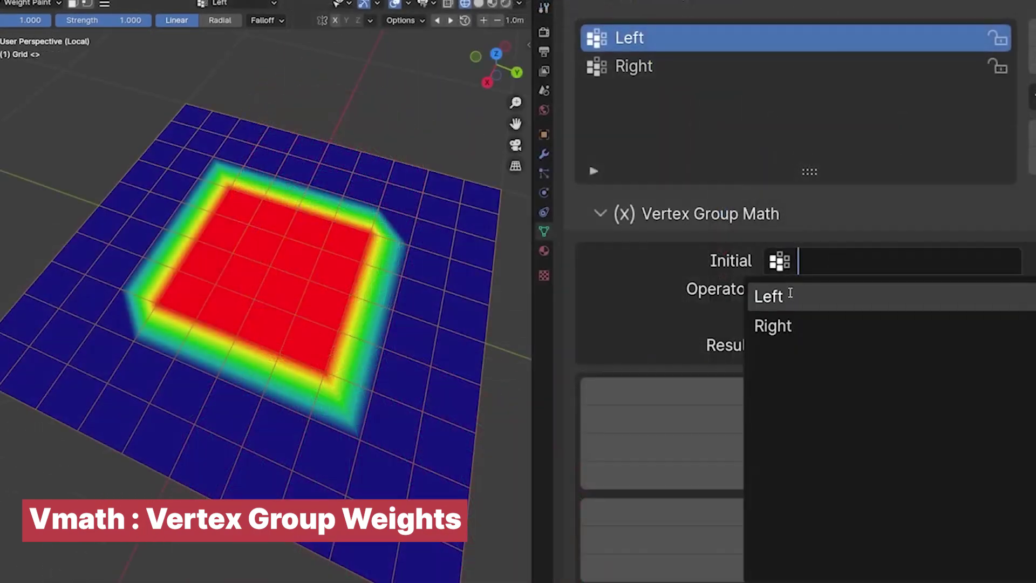
- Set Right as the operator group and create a new vertex group named Result
left_click(809, 289)
left_click(664, 70)
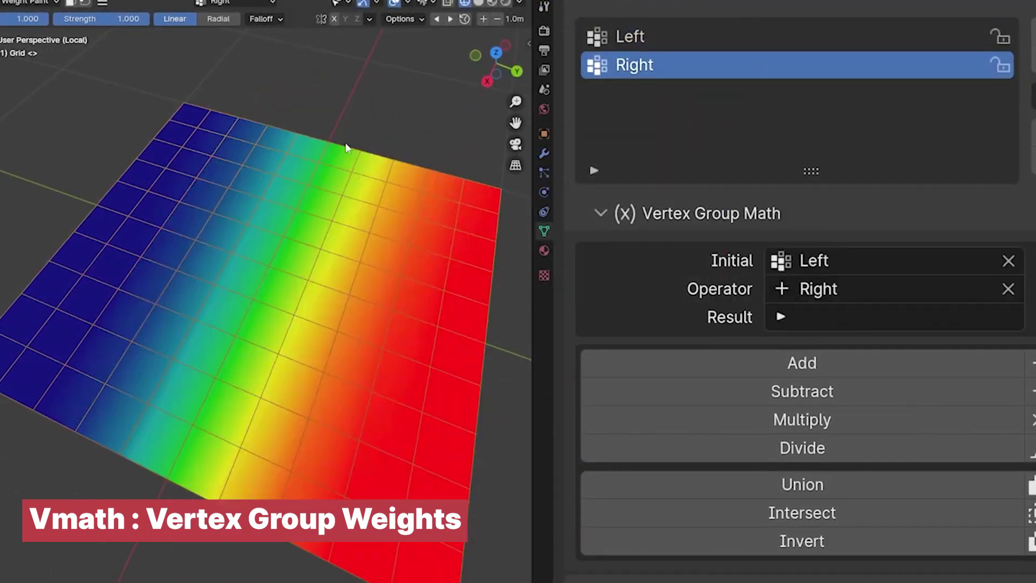
left_click(1032, 36)
double_click(664, 93)
type("Result")
- Output to Result, add Left and Right into it, then multiply by 0.20
left_click(807, 316)
left_click(783, 205)
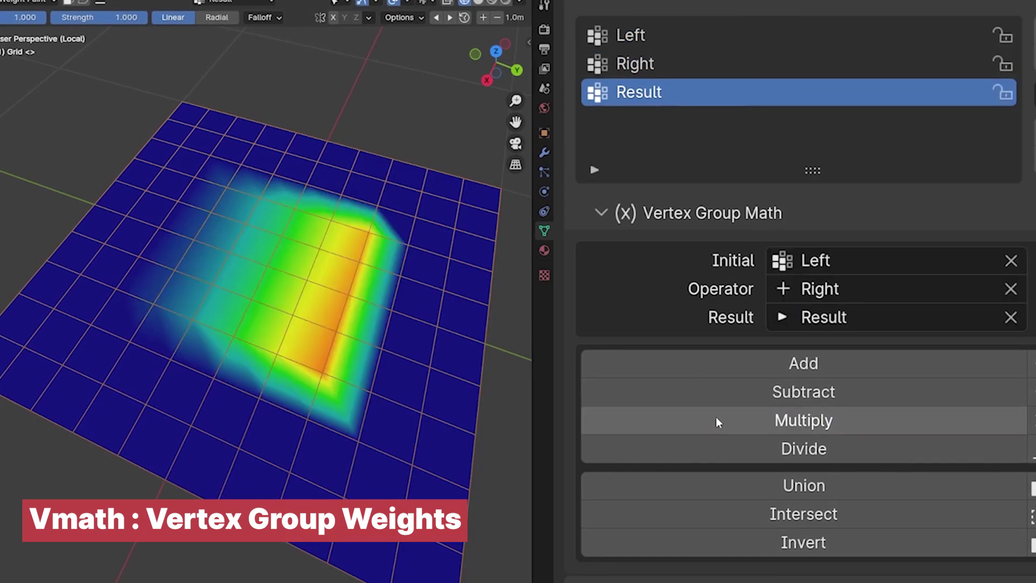
left_click(694, 373)
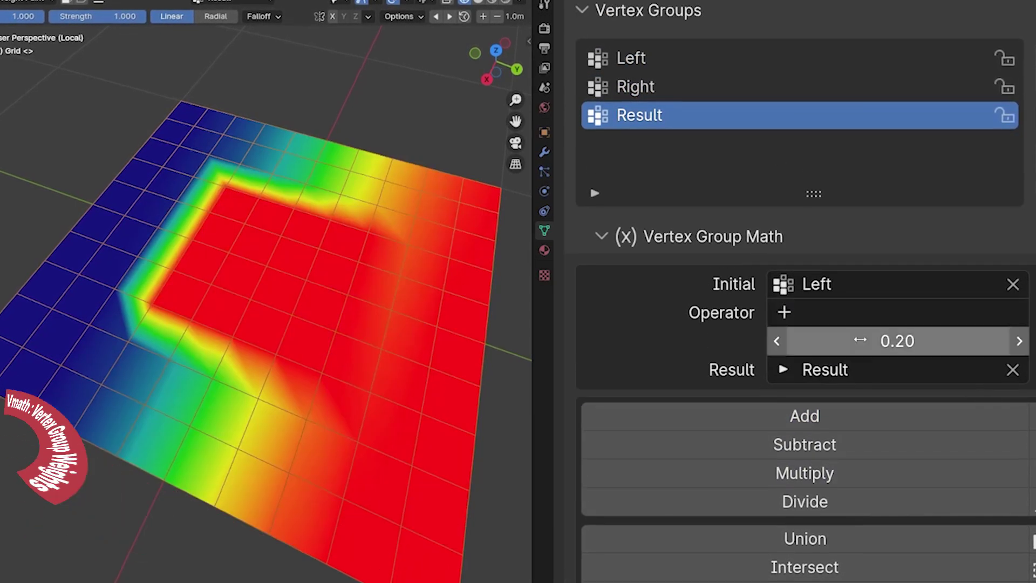
left_click(786, 472)
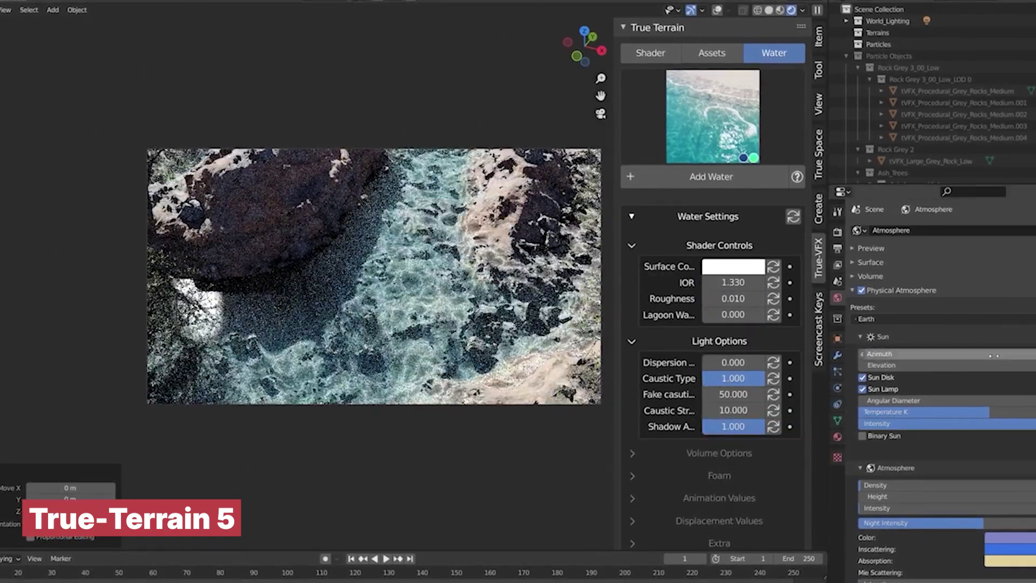
- Expand the water surface's Displacement Values panel
scroll(633, 377, "down", 6)
left_click(634, 334)
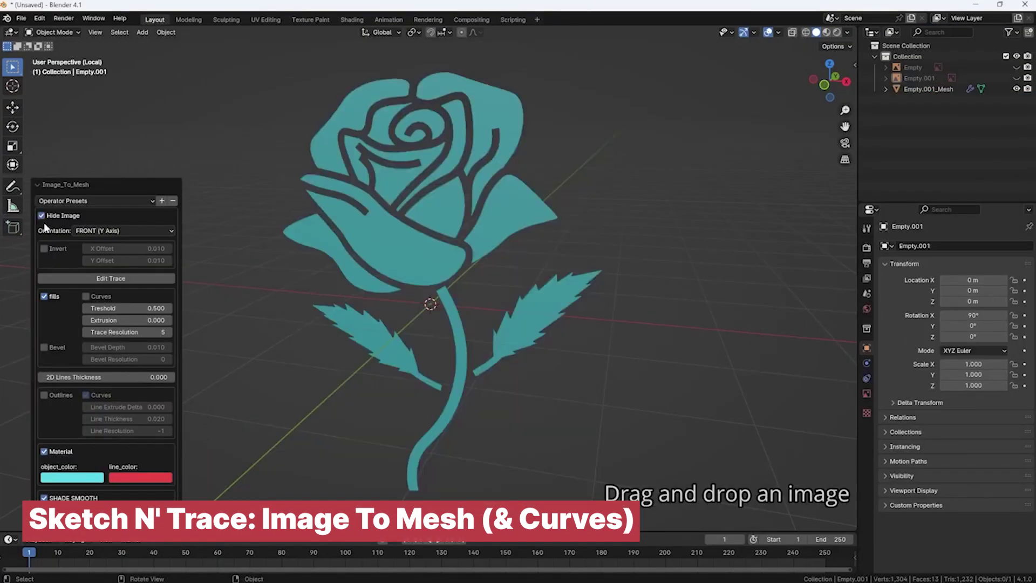
- Test Invert, add curve outlines at resolution 3, and extrude the rose to 0.390 with zero outline depth
left_click(46, 249)
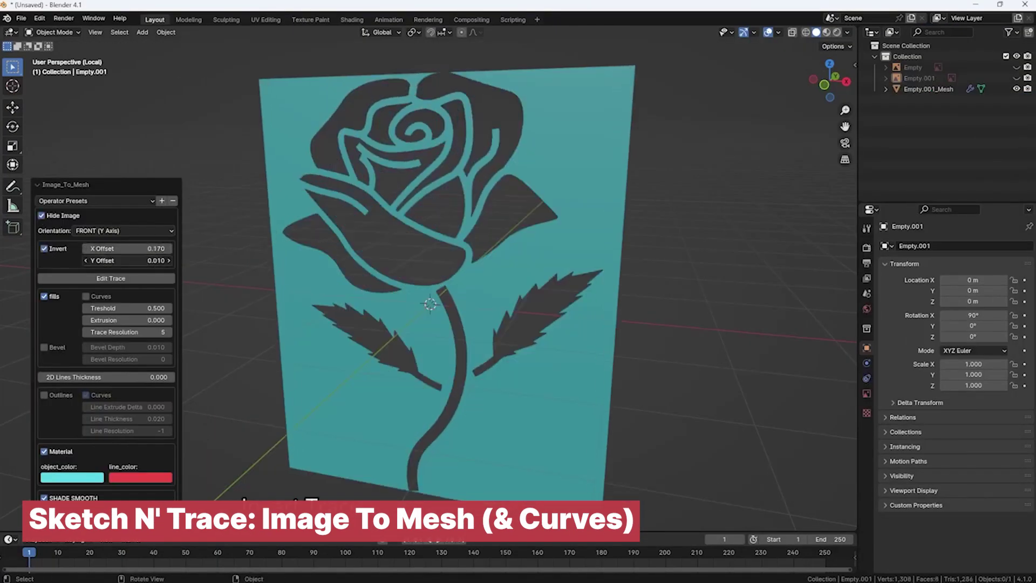
left_click(45, 249)
left_click(44, 395)
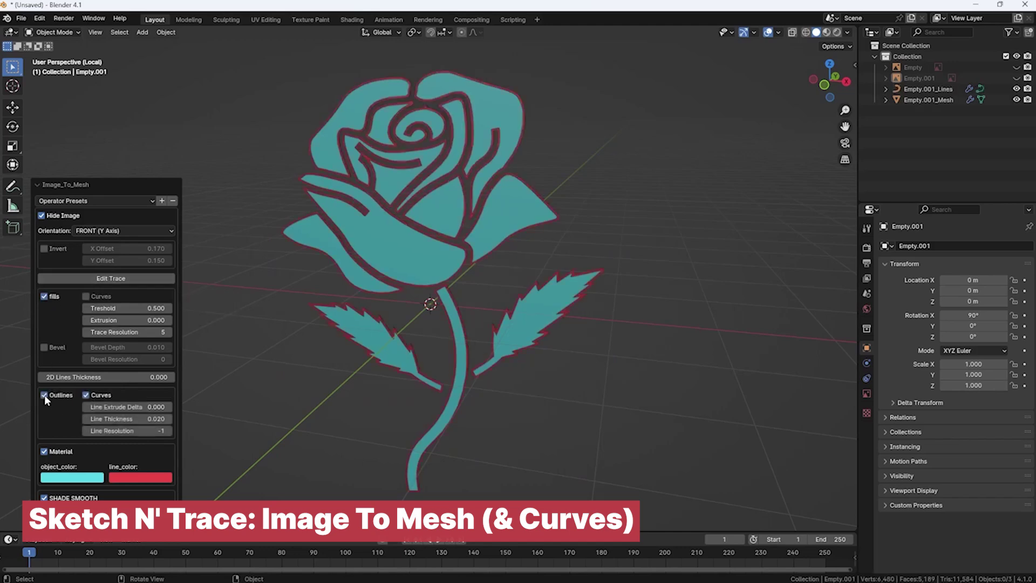
left_click(86, 394)
left_click_drag(157, 430, 170, 435)
left_click_drag(119, 322, 142, 320)
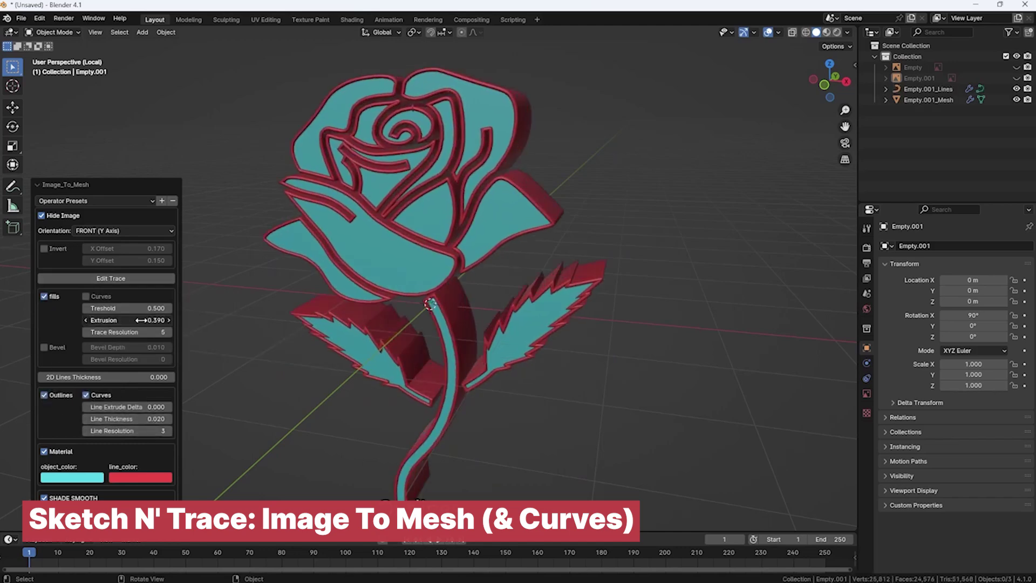
left_click_drag(125, 406, 134, 420)
type("0")
key("Return")
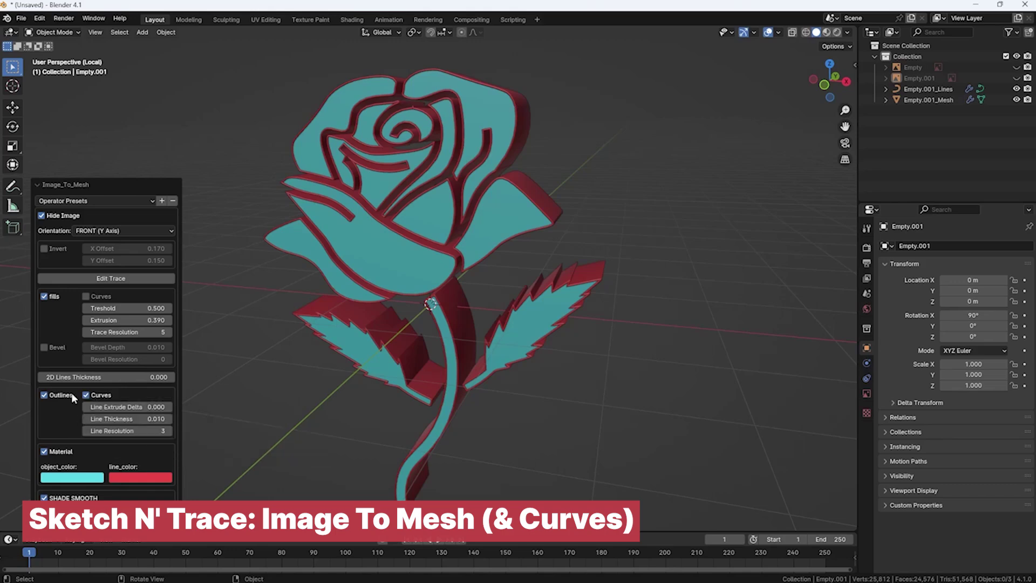
- Remove the outlines, reset extrusion to zero, and close the leaf stroke gap in Edit Trace
left_click(44, 395)
left_click_drag(130, 321, 97, 321)
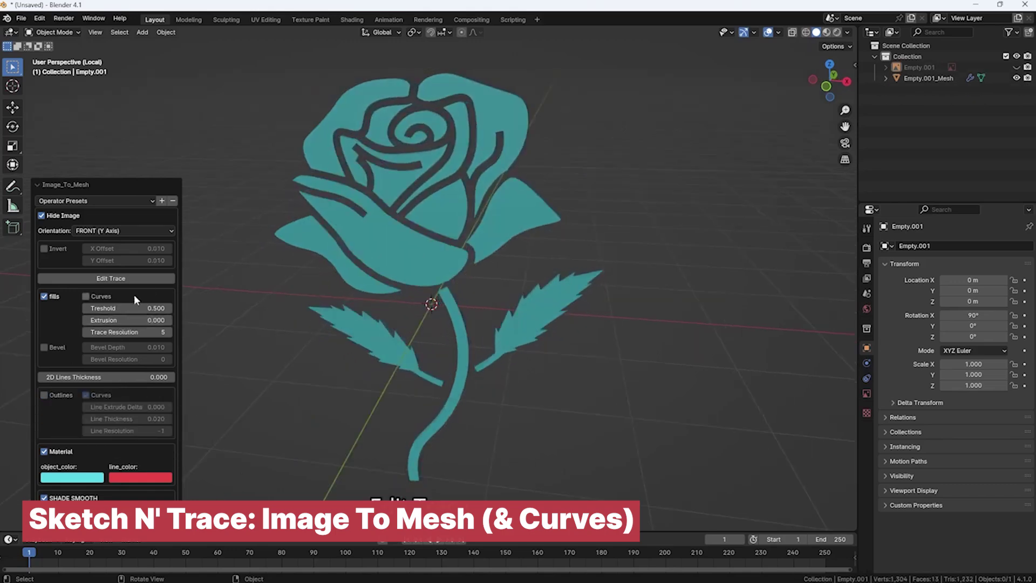
left_click(130, 279)
left_click_drag(603, 196, 535, 260)
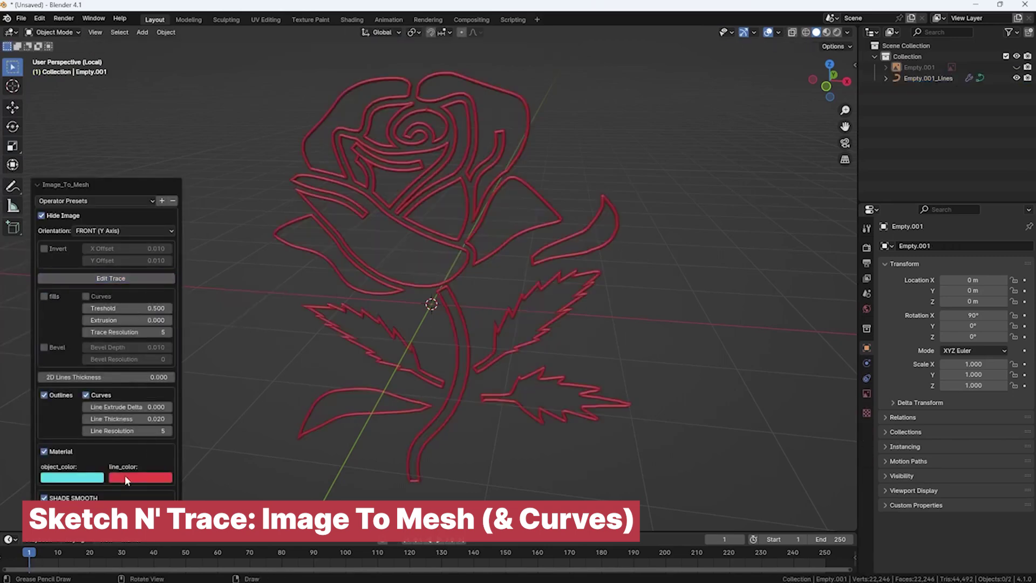
- Regenerate the rose with pink outlines and enable No Fills for the mermaid silhouette
left_click(125, 475)
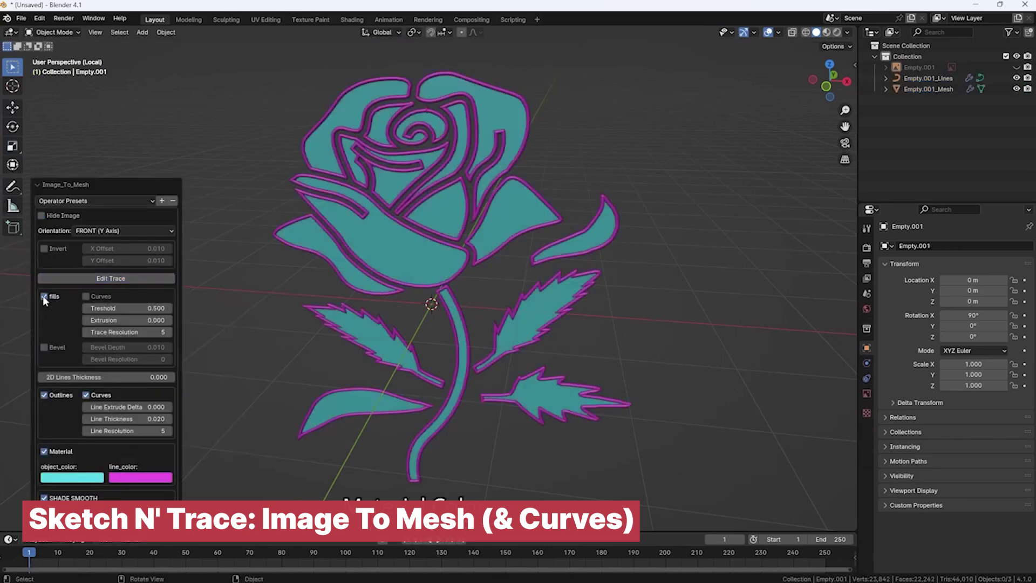
left_click(393, 224)
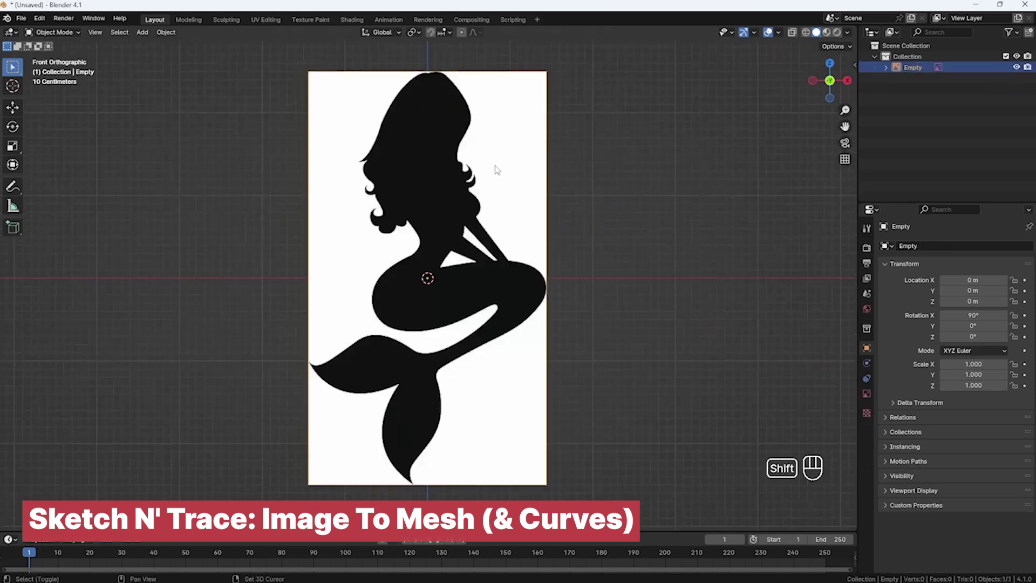
left_click(140, 378)
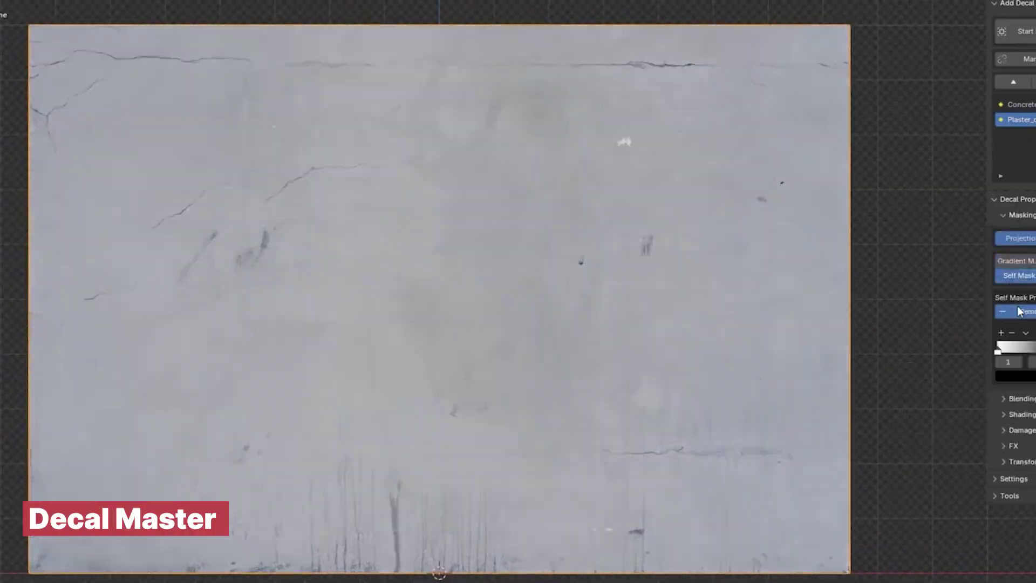
- Apply the plaster decal, then create the cross Stamp normal-map decal and trace it into a mesh
left_click(1020, 249)
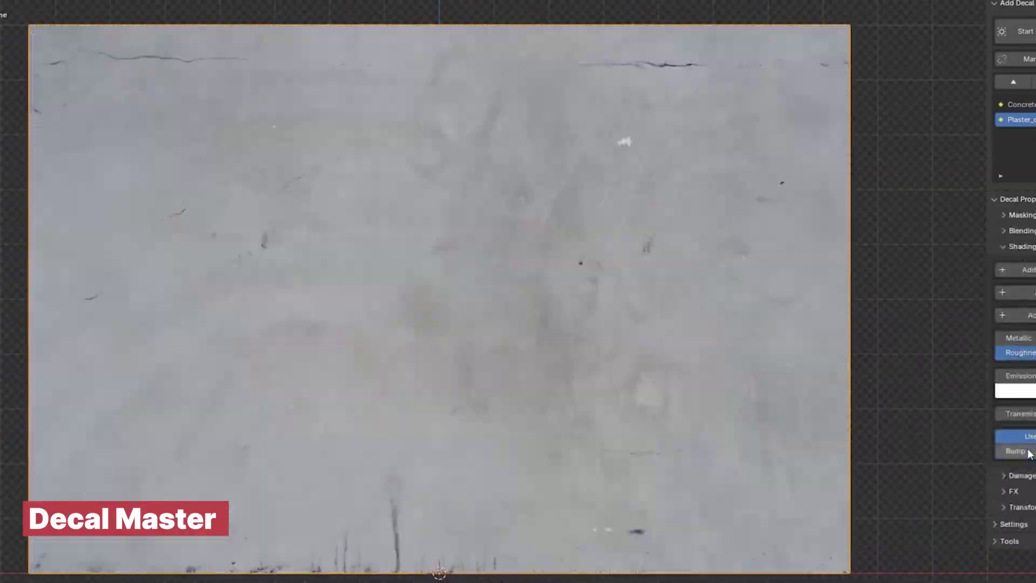
left_click(1012, 247)
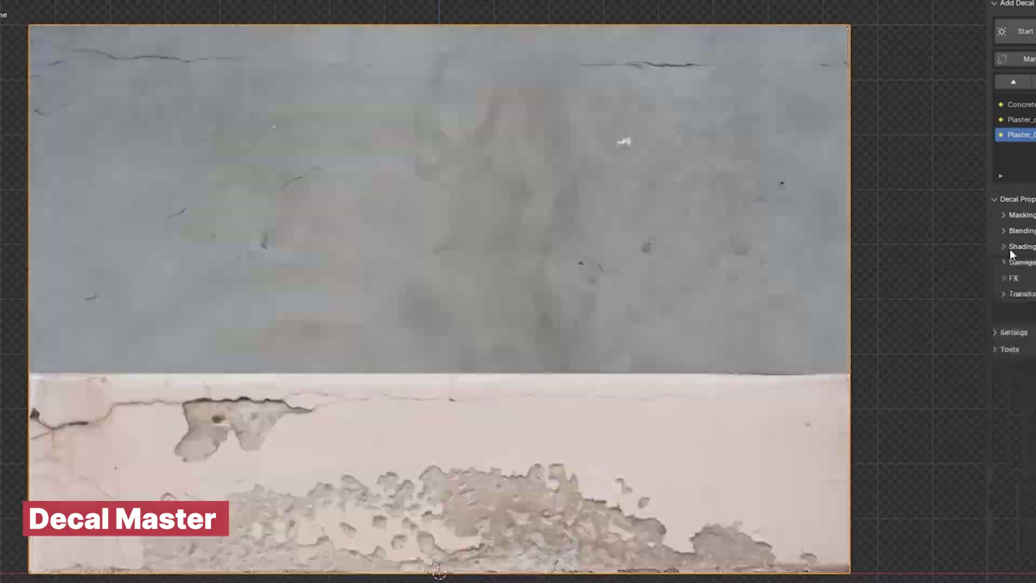
left_click(1018, 247)
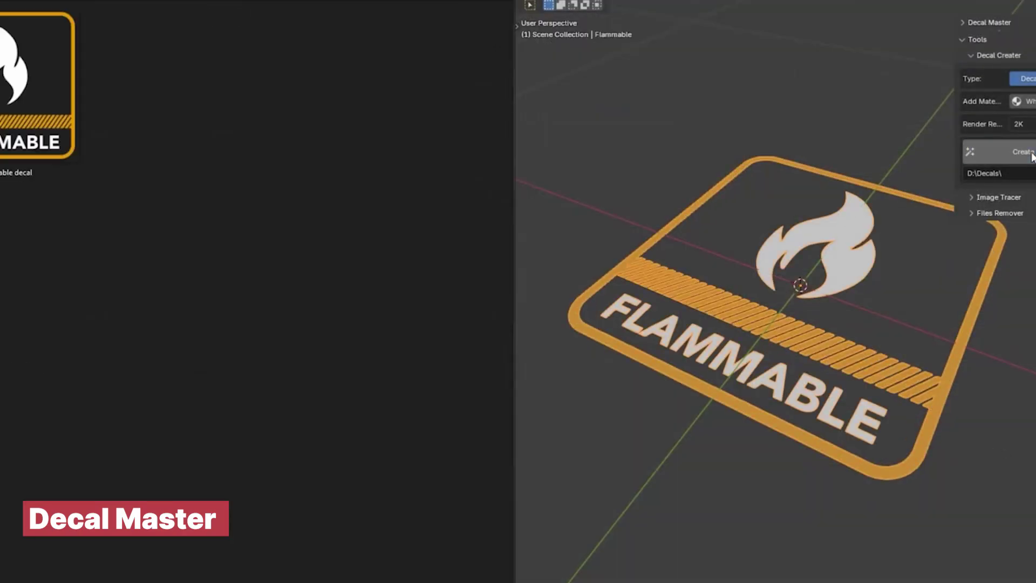
left_click(1028, 153)
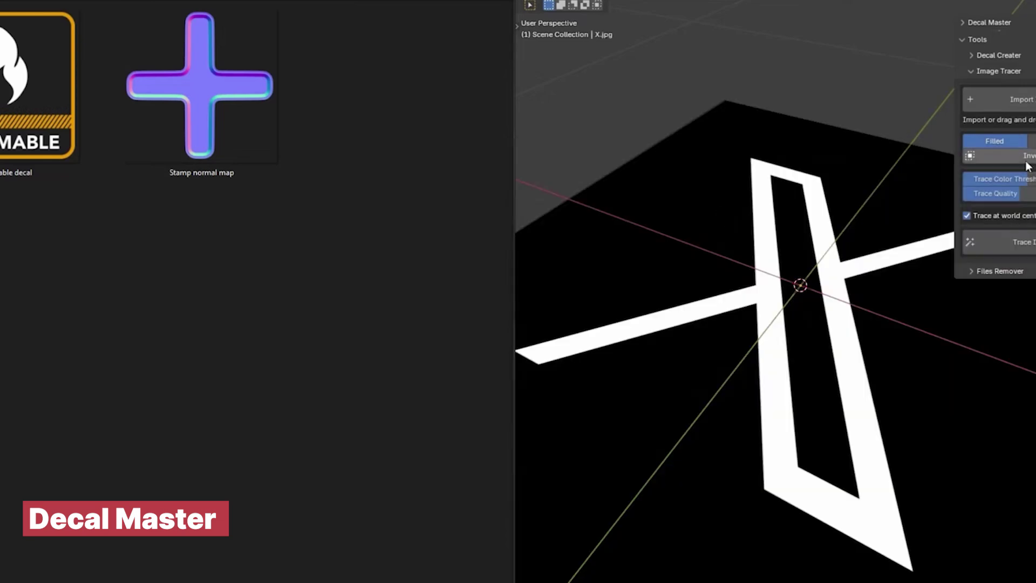
left_click(999, 242)
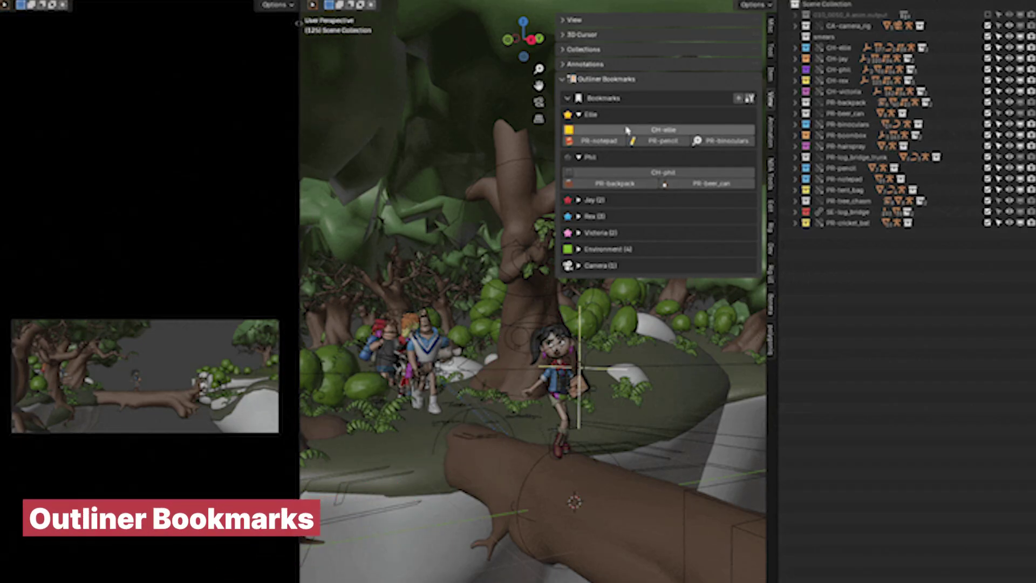
- Isolate Ellie with the CH-ellie bookmark, then bring the whole scene back
left_click(635, 141)
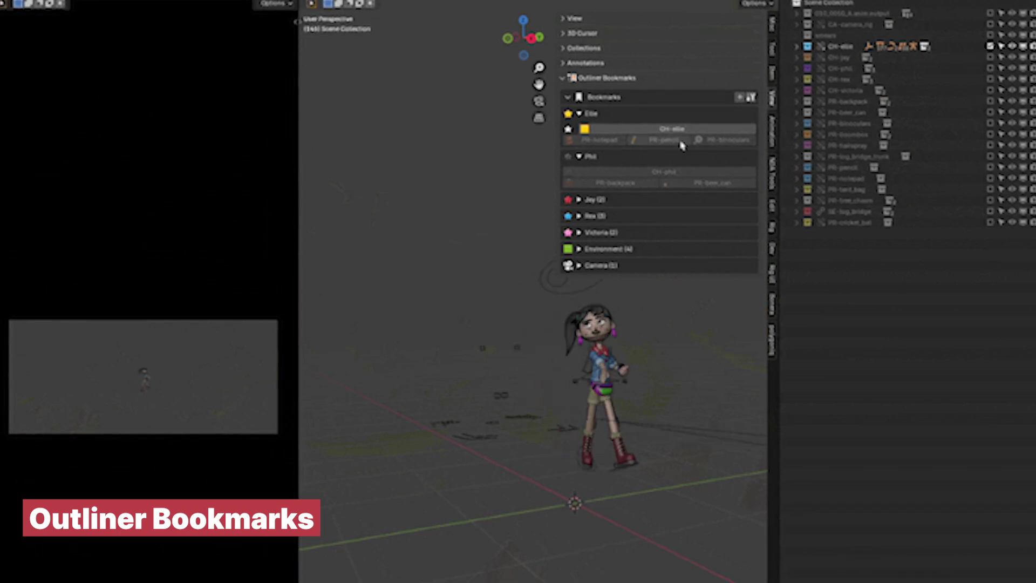
left_click(623, 173)
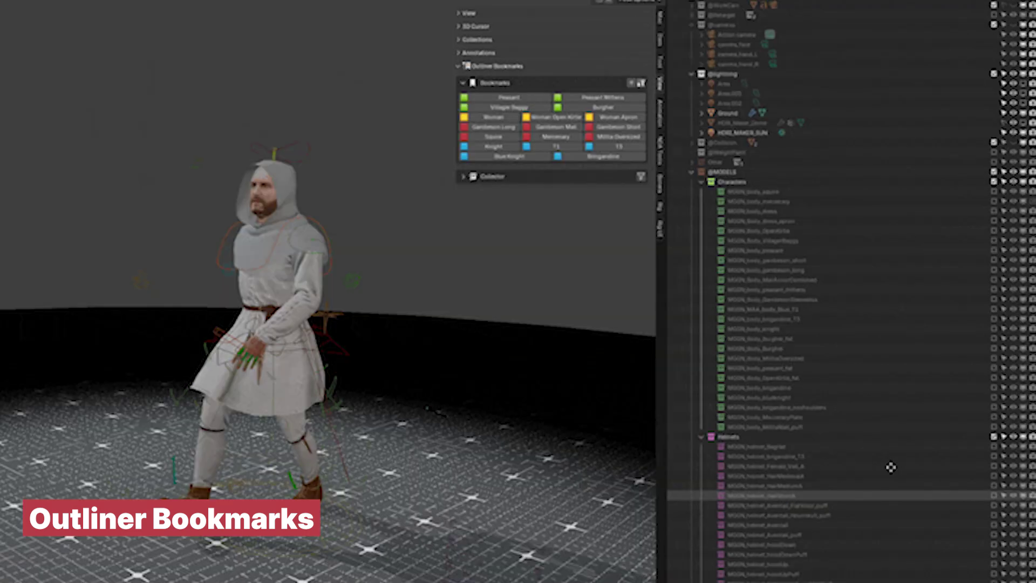
- Cycle the character's outfit through Woman, Squire and Knight armour
scroll(890, 467, "down", 5)
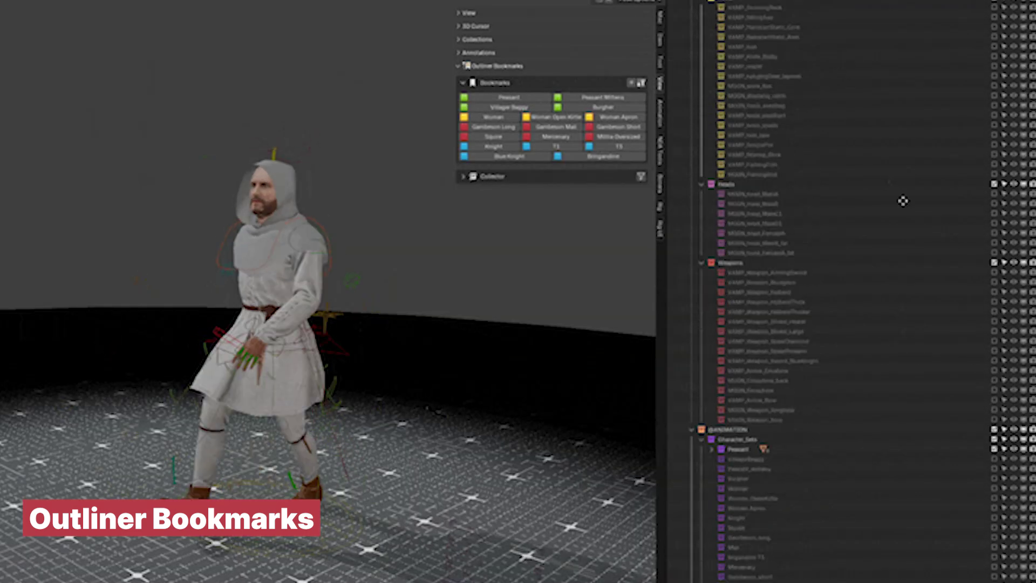
scroll(902, 202, "up", 5)
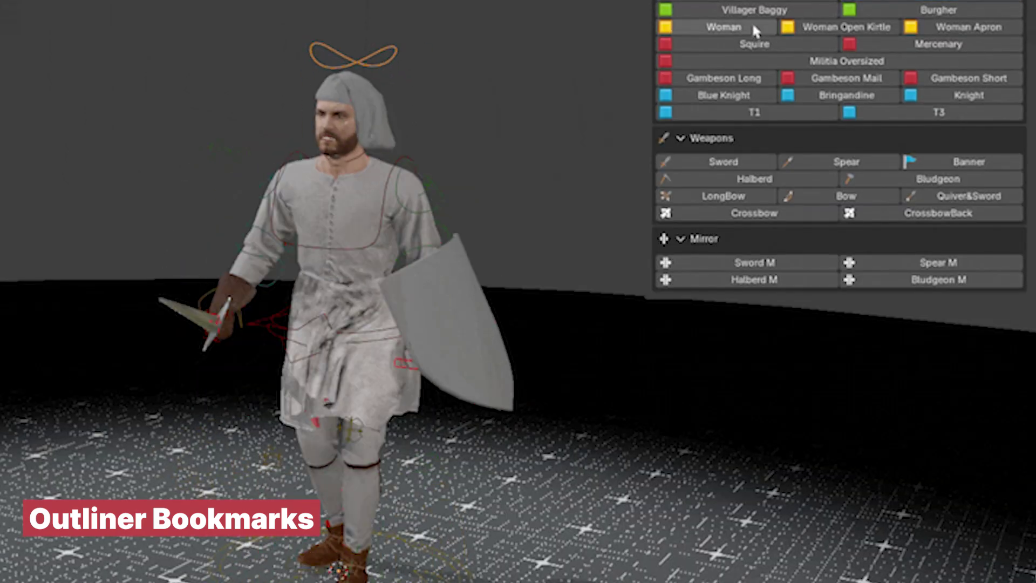
left_click(755, 28)
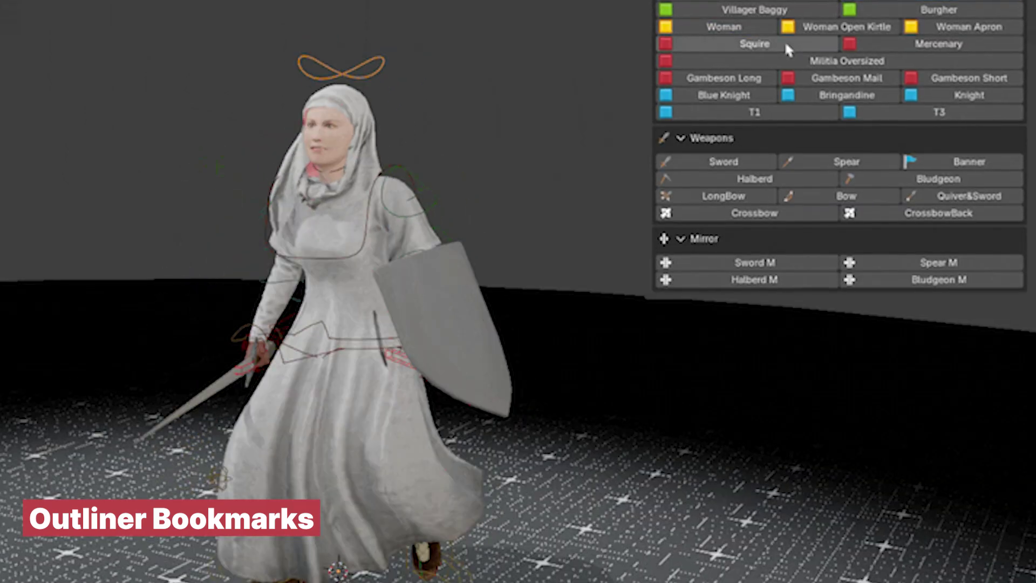
left_click(783, 45)
left_click(728, 95)
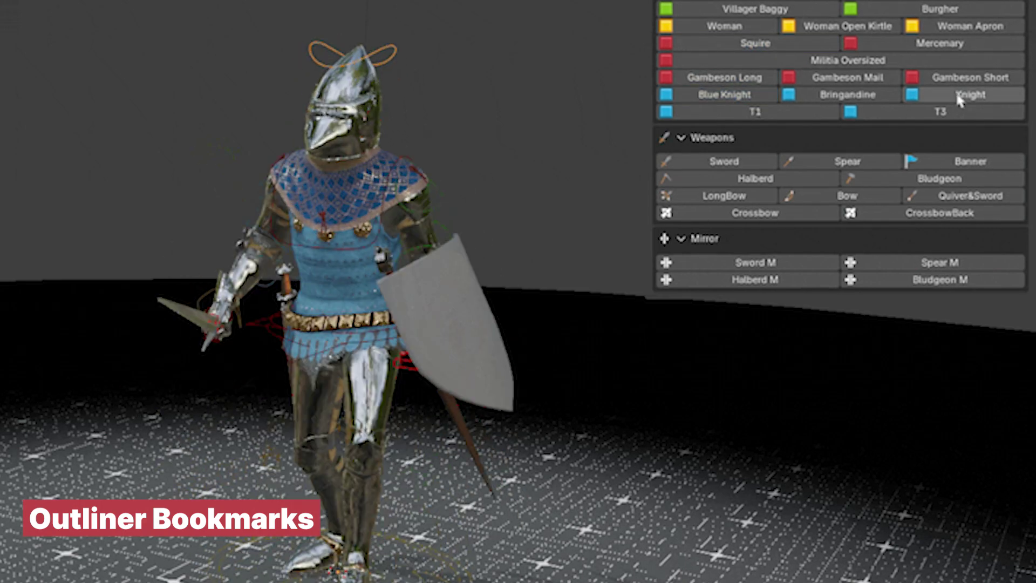
- Switch weapons through Spear, Halberd and Bludgeon, then bookmark Weapon_Sets with Ctrl+B
left_click(848, 161)
left_click(757, 181)
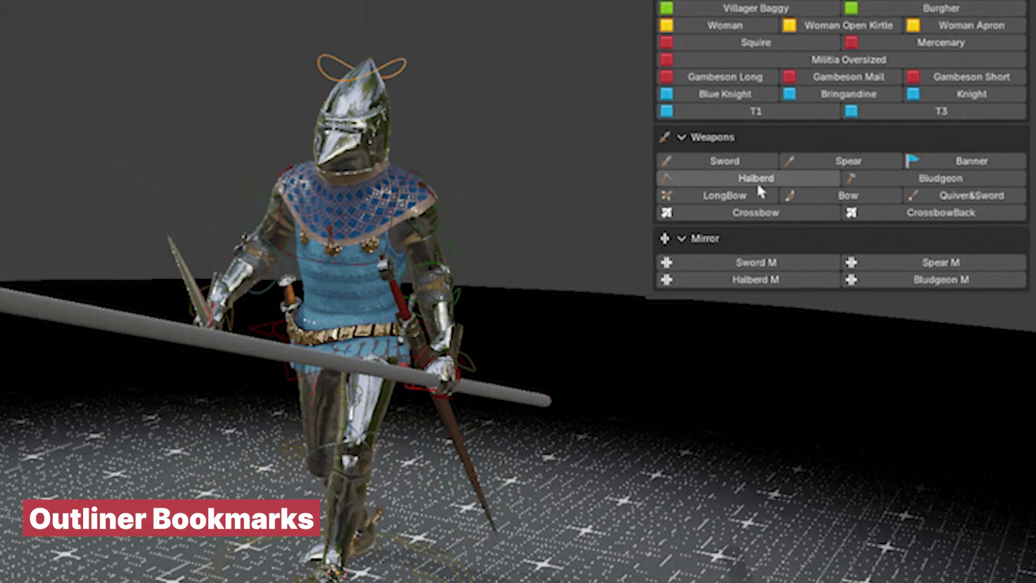
left_click(880, 174)
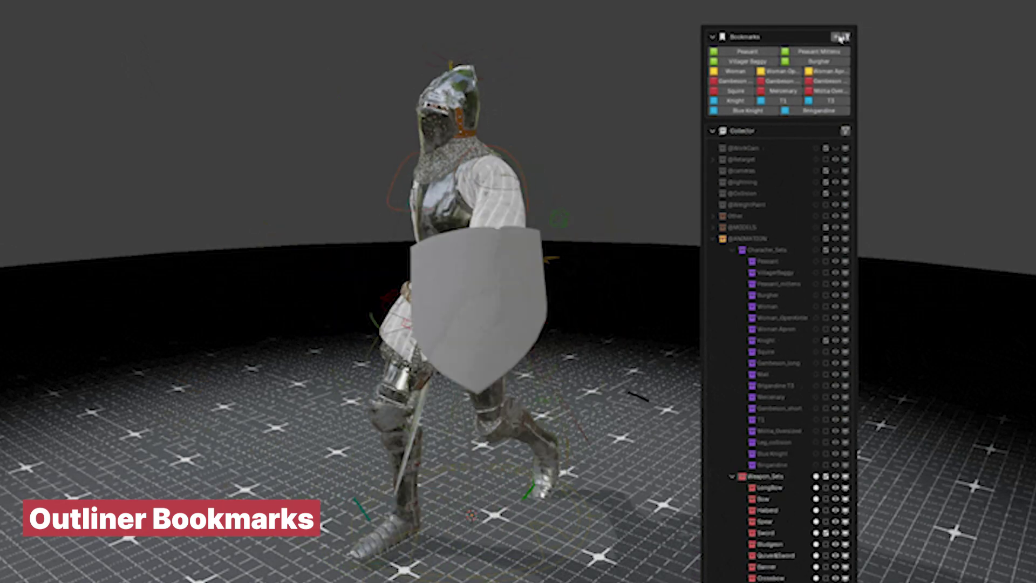
key("ctrl+b")
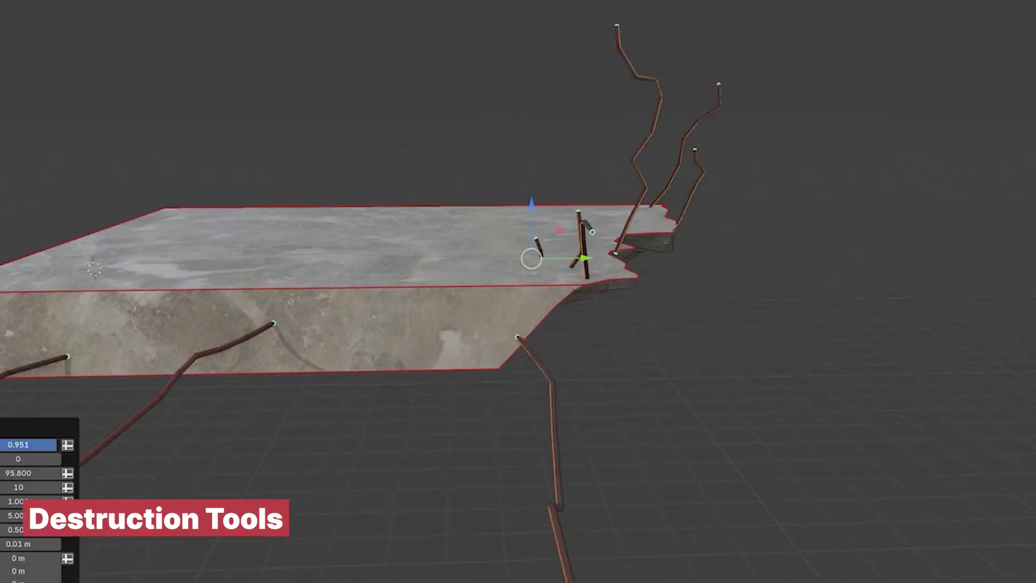
- Pick the Rebar tool from Quick Favorites to fill the slab's broken edge with rebar
left_click(597, 280)
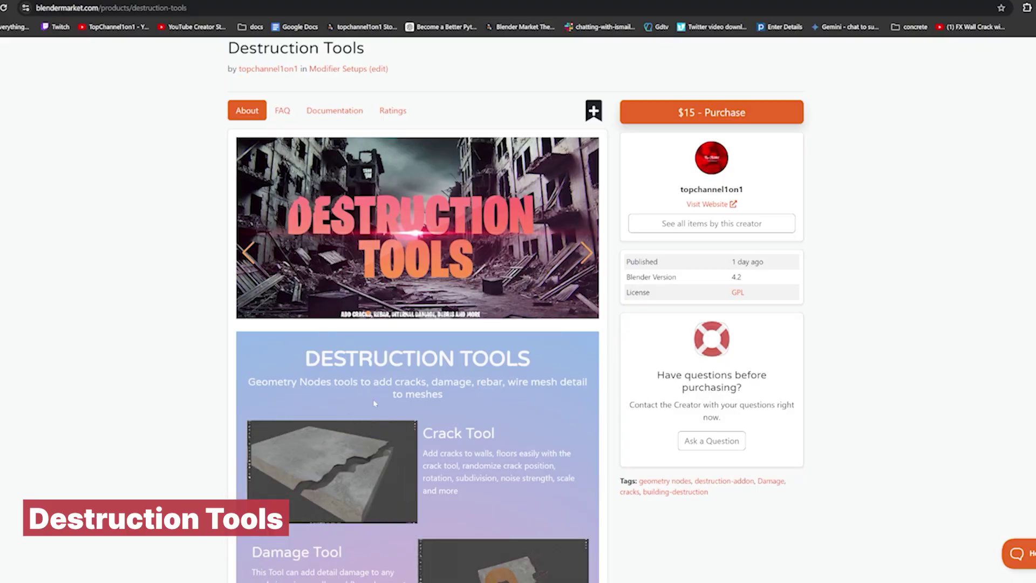
scroll(375, 403, "down", 9)
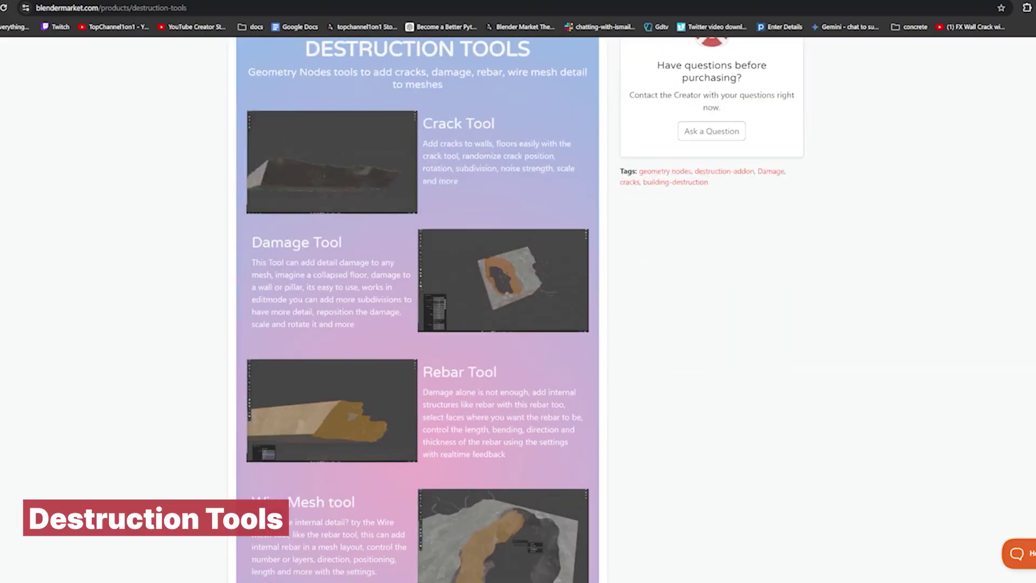
scroll(375, 403, "up", 4)
scroll(496, 334, "up", 3)
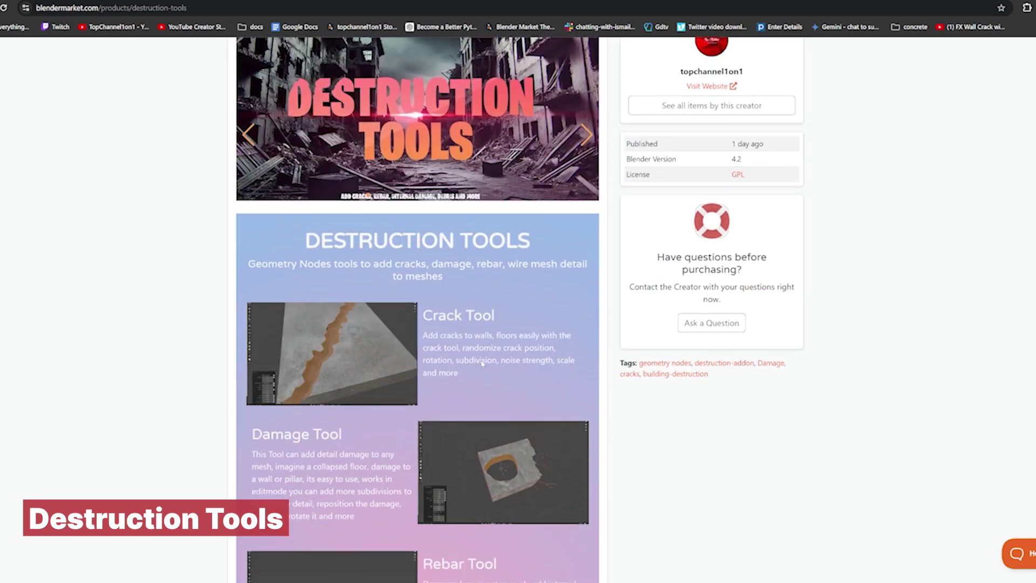
scroll(496, 335, "down", 1)
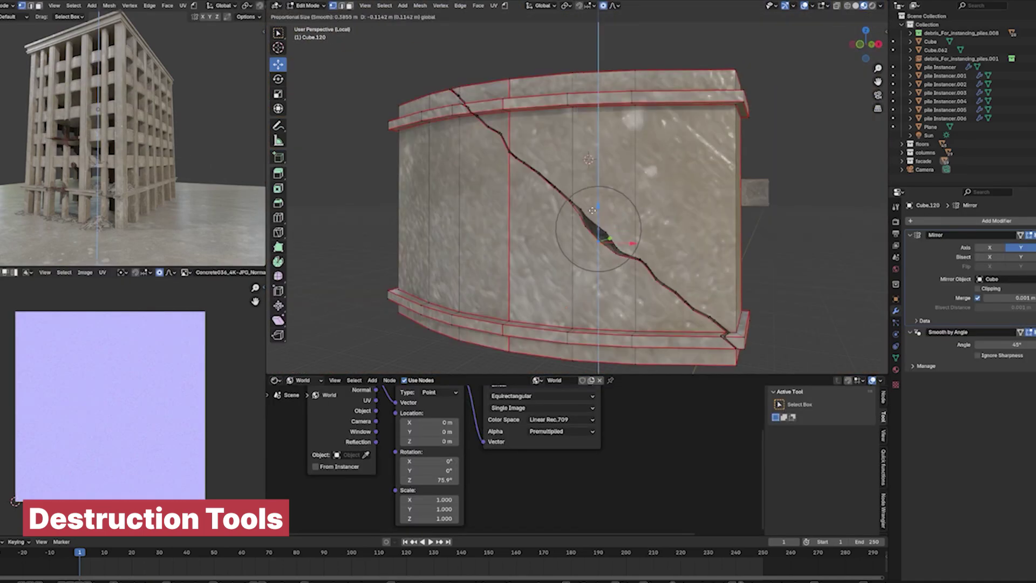
- Cut a damage hole into the curved wall, show Object shader nodes, and turn off the debris preview
right_click(566, 291)
left_click(566, 291)
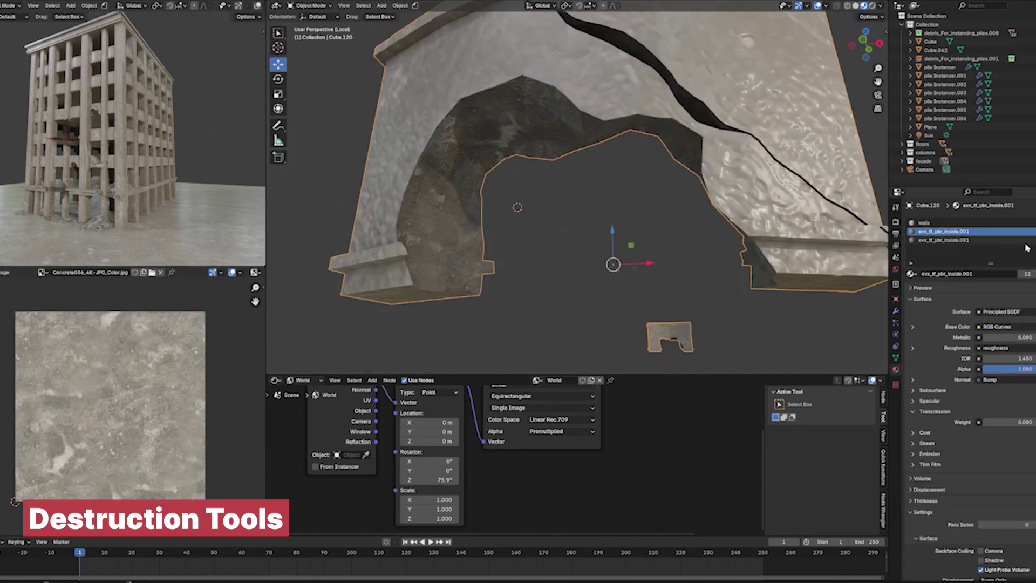
left_click(305, 381)
left_click(305, 401)
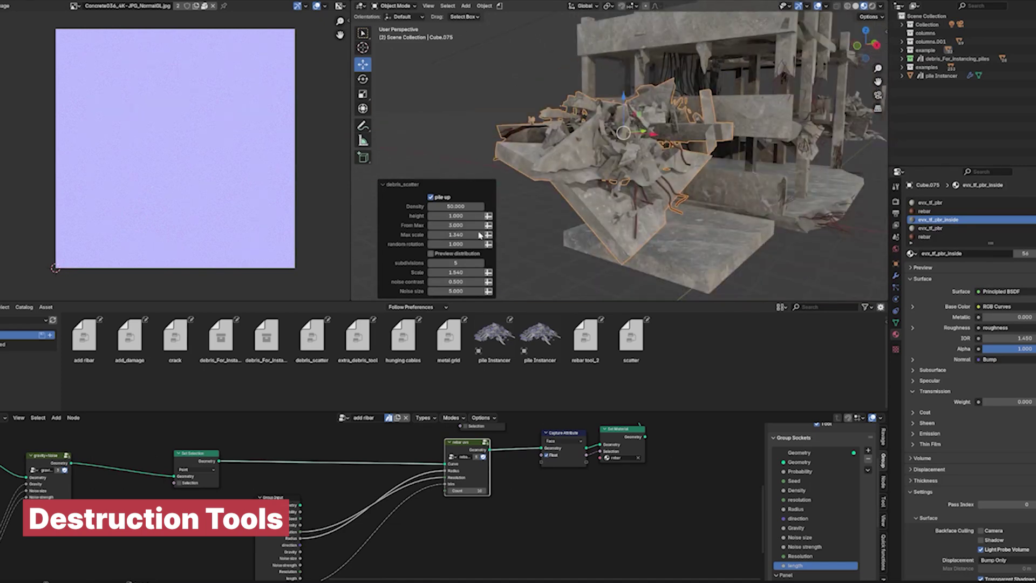
left_click(430, 253)
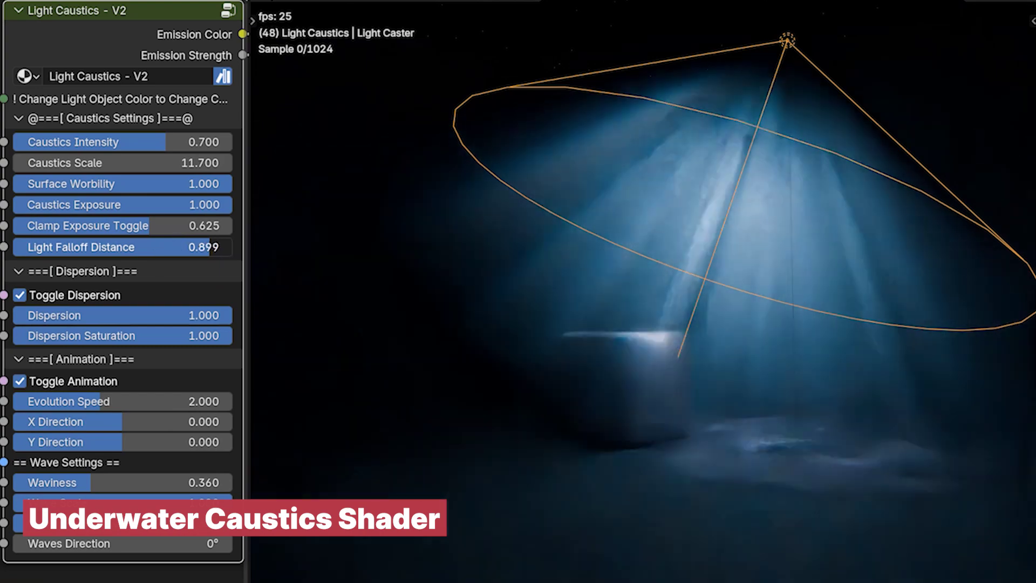
- Drag the Light Caustics - V2 Light Falloff Distance slider to 0.955
mouse_move(210, 247)
left_mouse_down()
mouse_move(196, 247)
mouse_move(232, 247)
mouse_move(223, 247)
left_mouse_up()
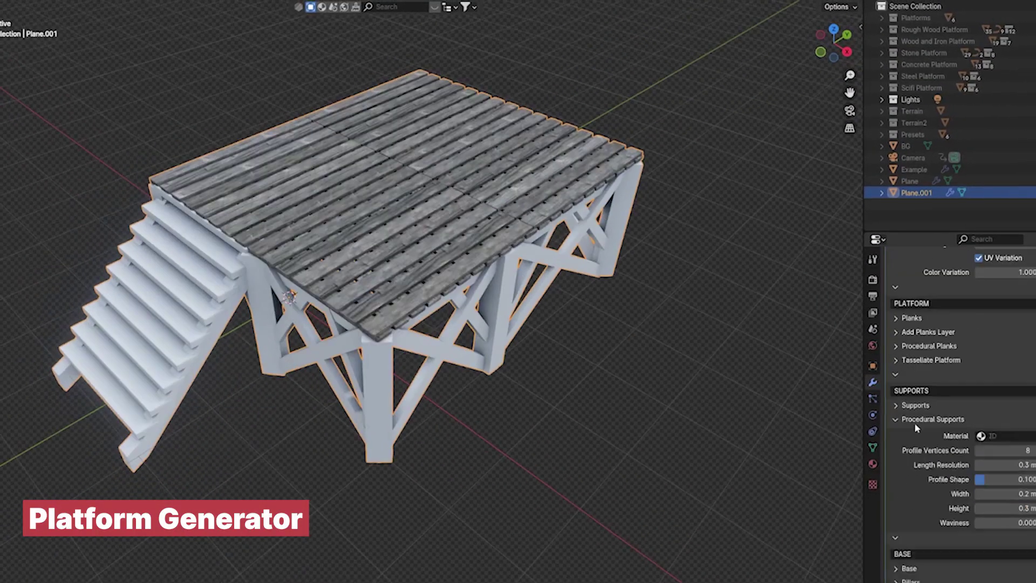
- Edit the platform's support Height value, then choose an option from Ctrl+L Link/Transfer Data
double_click(1004, 507)
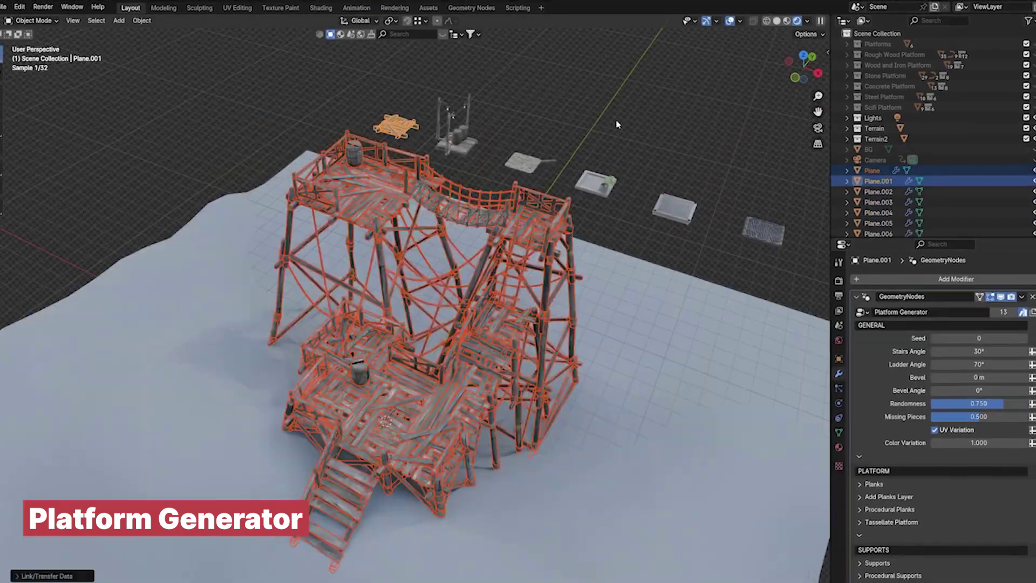
key("ctrl+l")
left_click(545, 173)
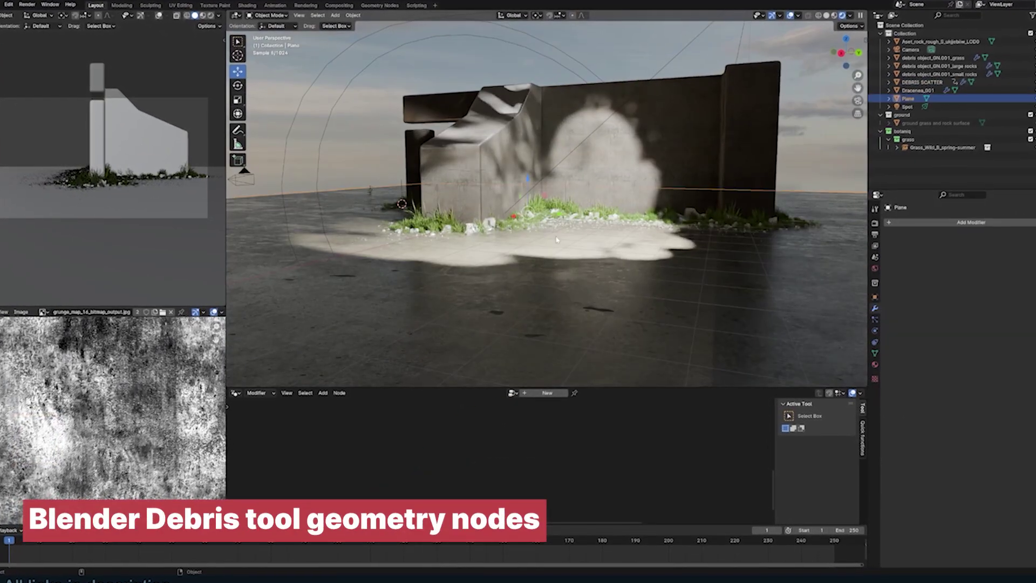
- Change the Debris scatter Noise strength to re-scatter rocks around the wall bases
middle_click_drag(557, 240, 519, 243)
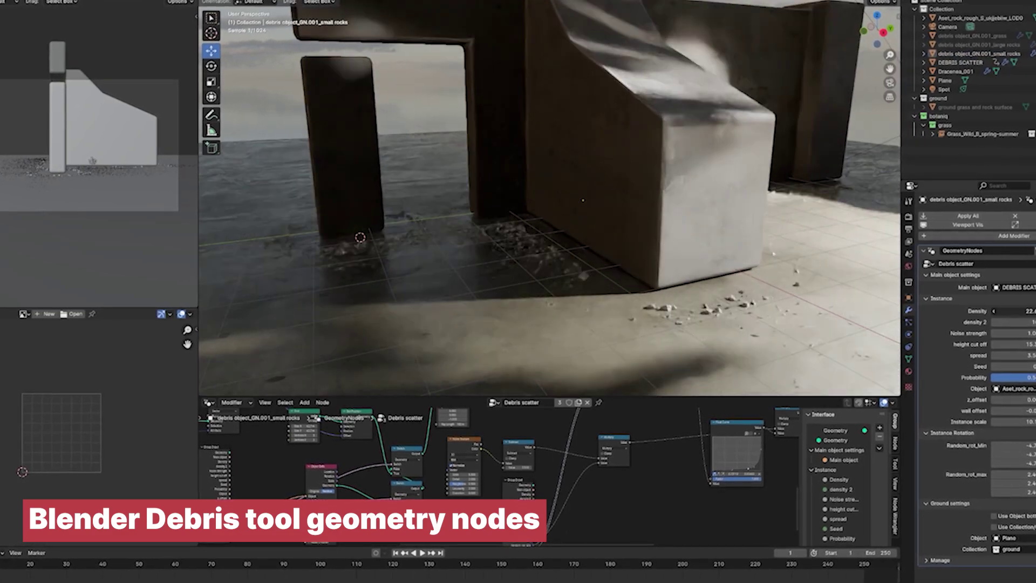
left_click_drag(1025, 338, 1025, 338)
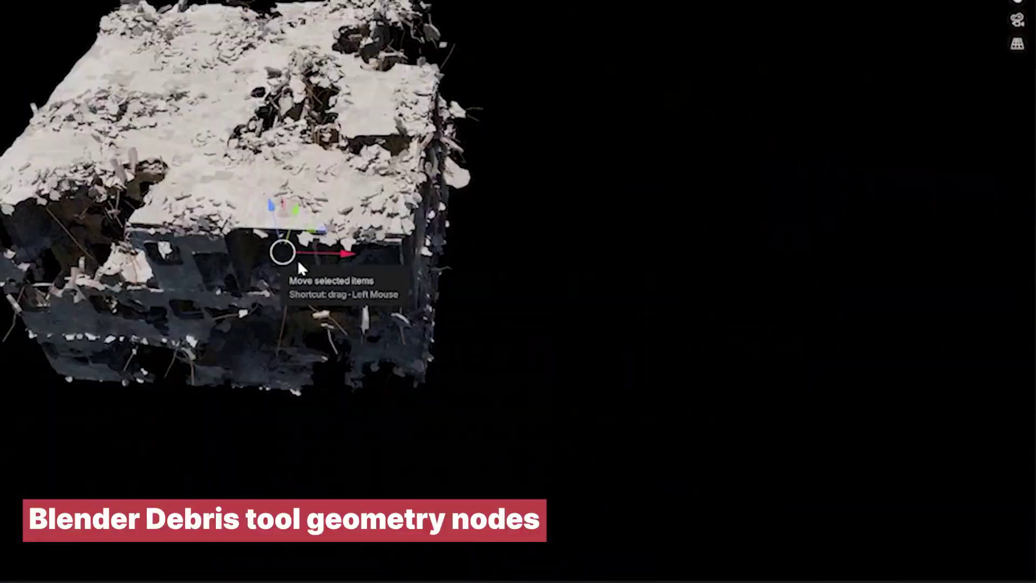
- Move the duplicated debris-covered building along the X axis beside the original
left_click_drag(282, 247, 686, 273)
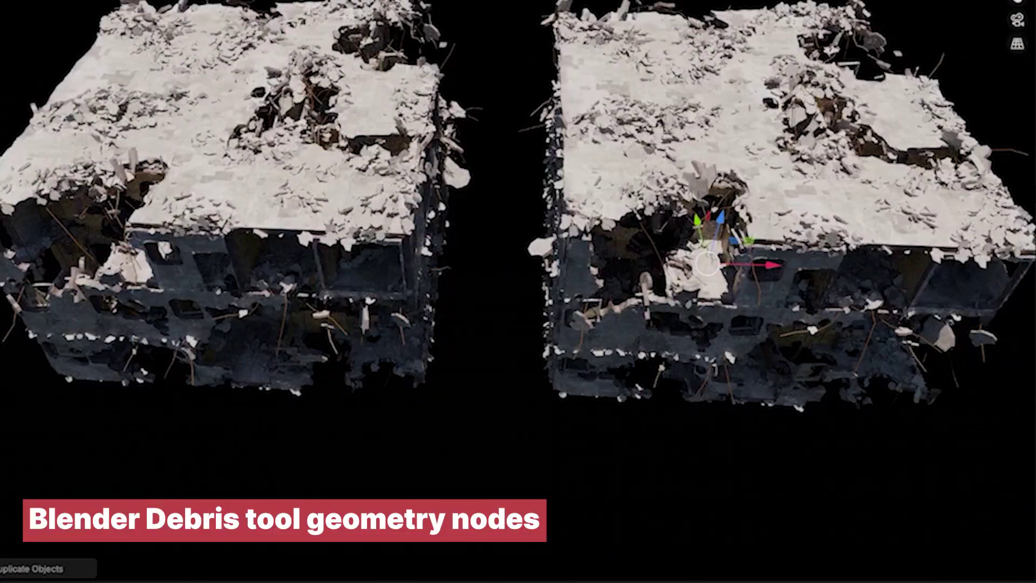